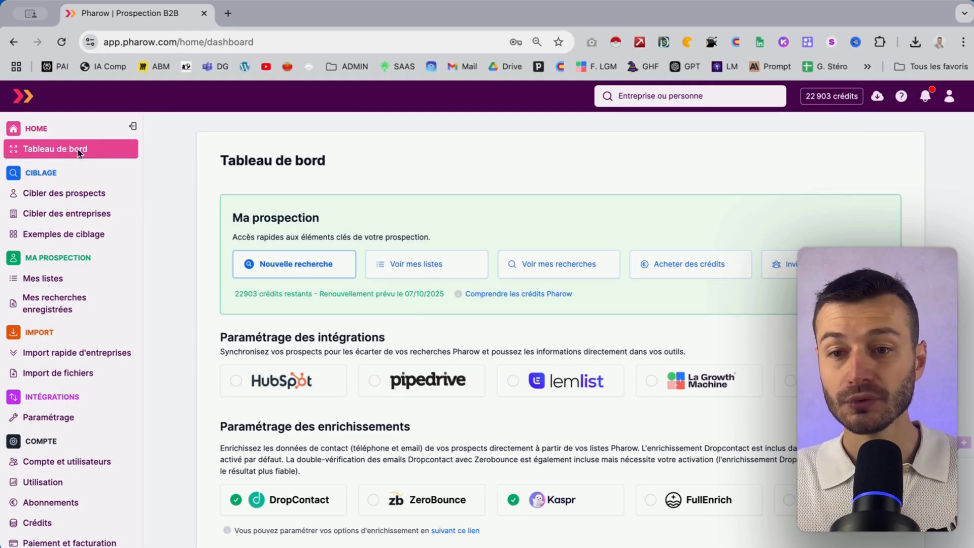
Start a new prospect search, open its job targeting and browse the department list, including the Marketing sub-categories
left_click(85, 200)
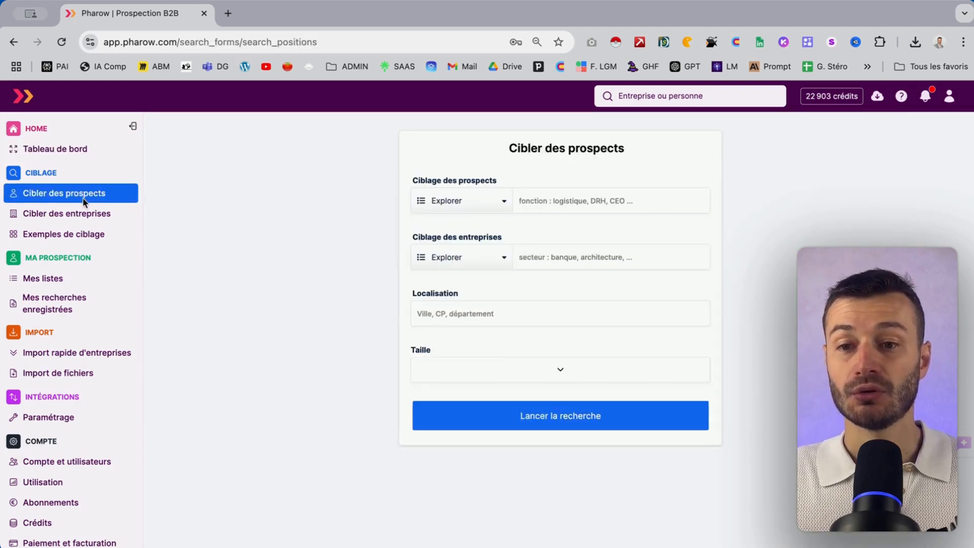
left_click(456, 203)
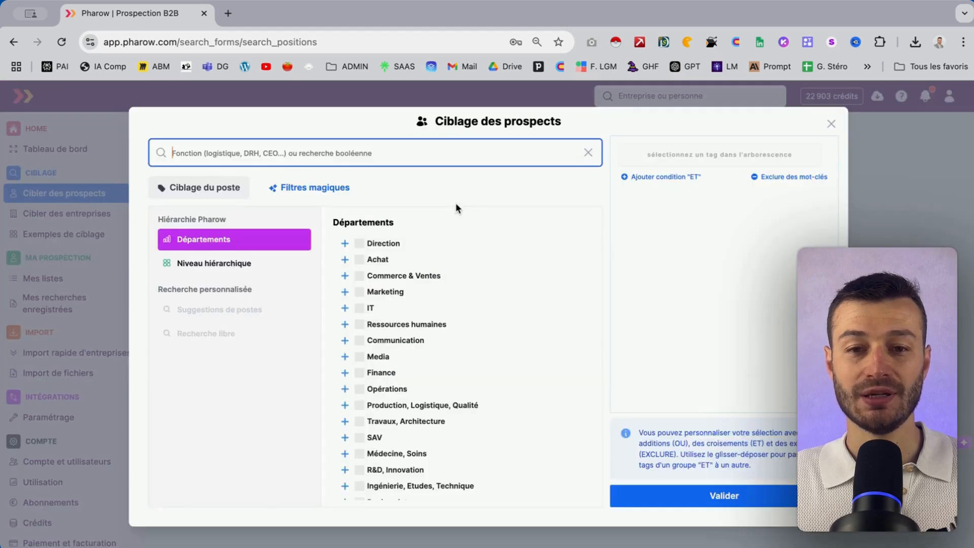
left_click(345, 291)
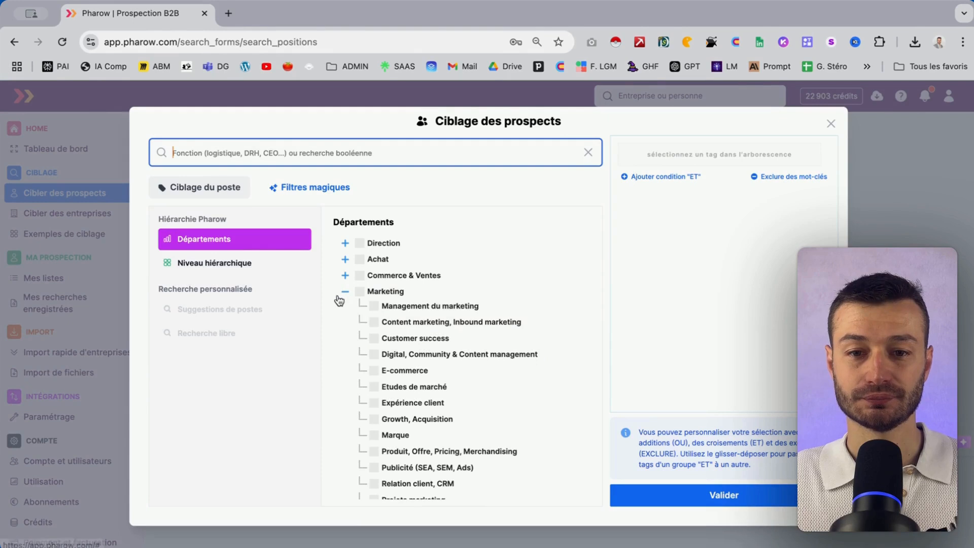
scroll(357, 302, "down", 2)
scroll(357, 302, "up", 2)
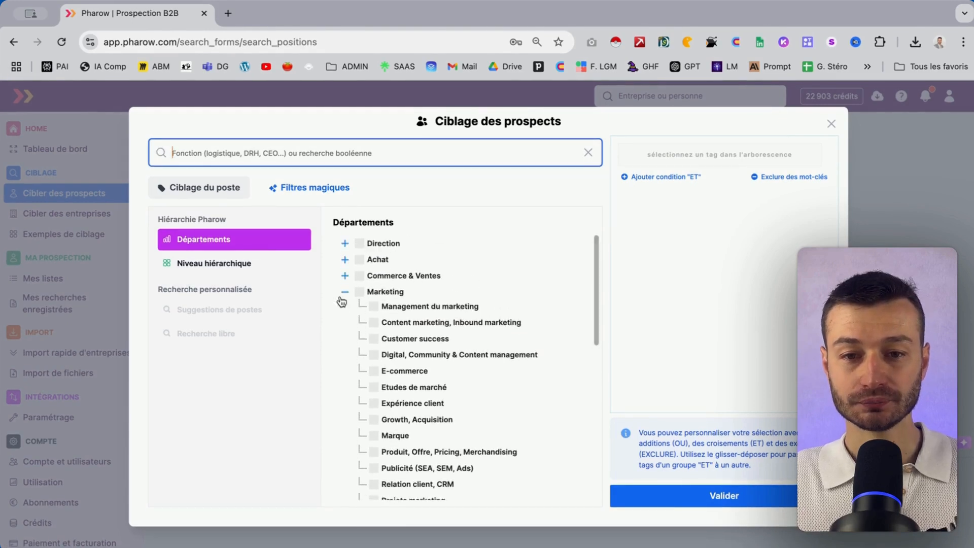
left_click(345, 289)
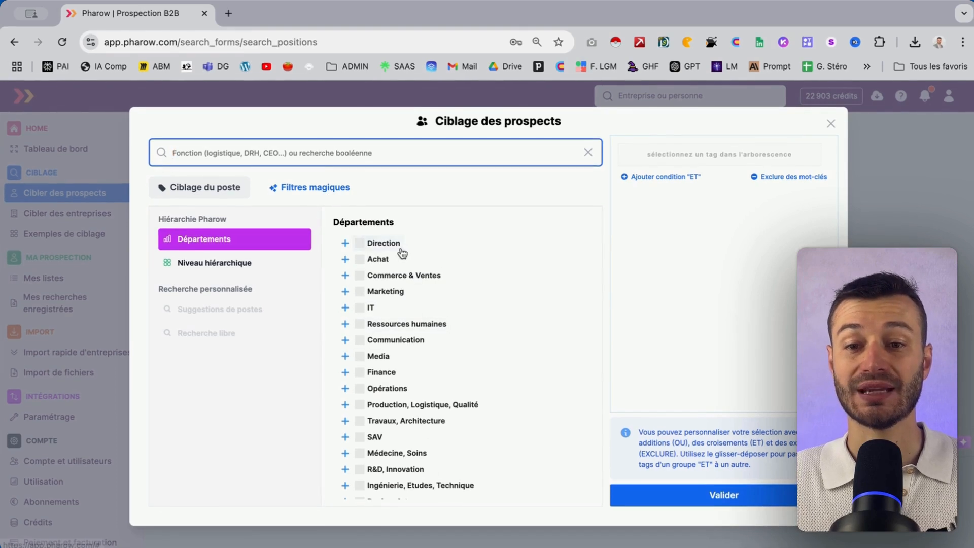
scroll(409, 325, "down", 1)
scroll(409, 325, "up", 1)
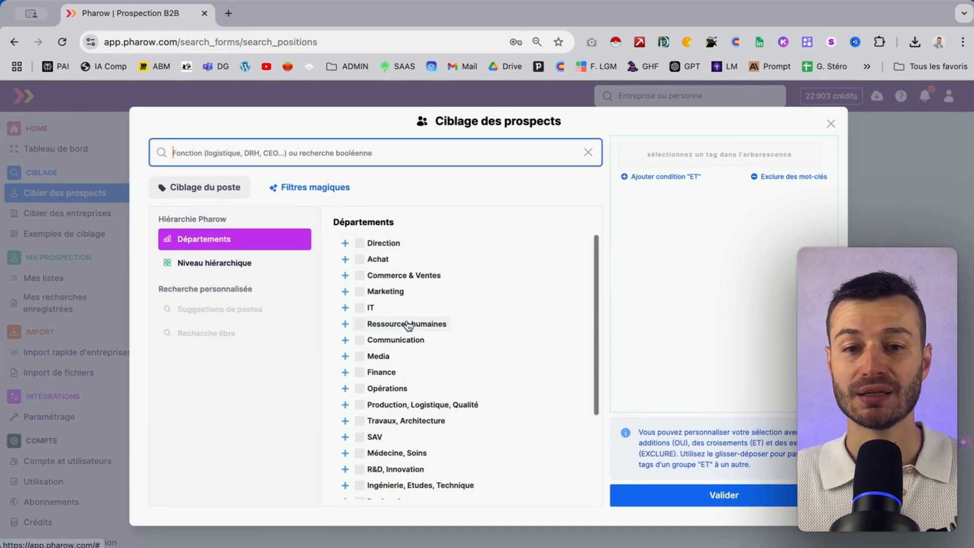
Add Management du marketing from the Marketing department to the prospect targeting and review the other marketing functions
left_click(345, 291)
left_click(375, 307)
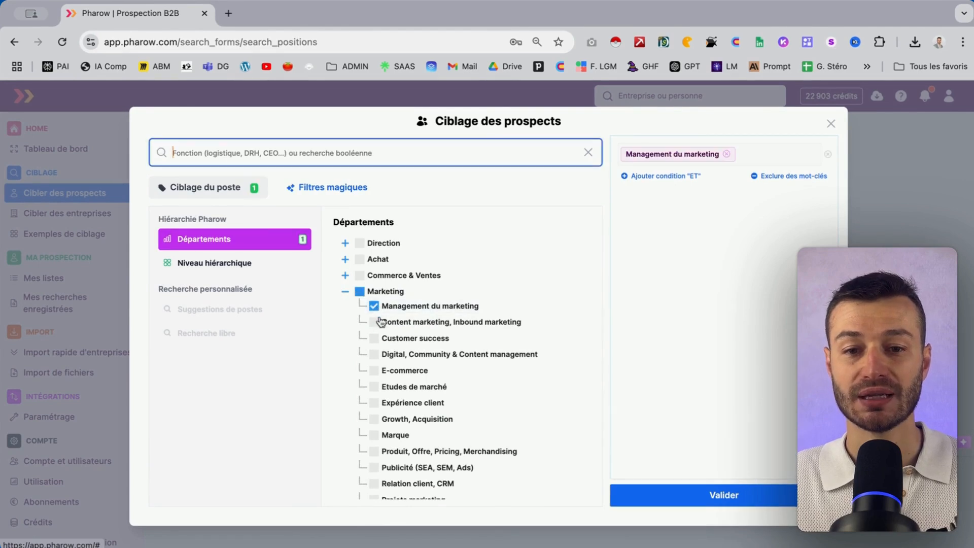
scroll(386, 355, "down", 1)
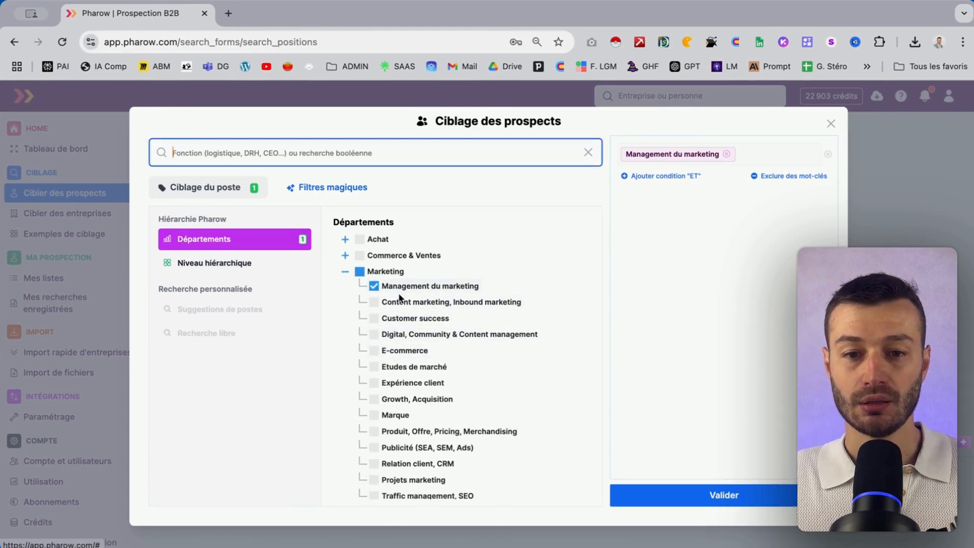
scroll(426, 386, "down", 2)
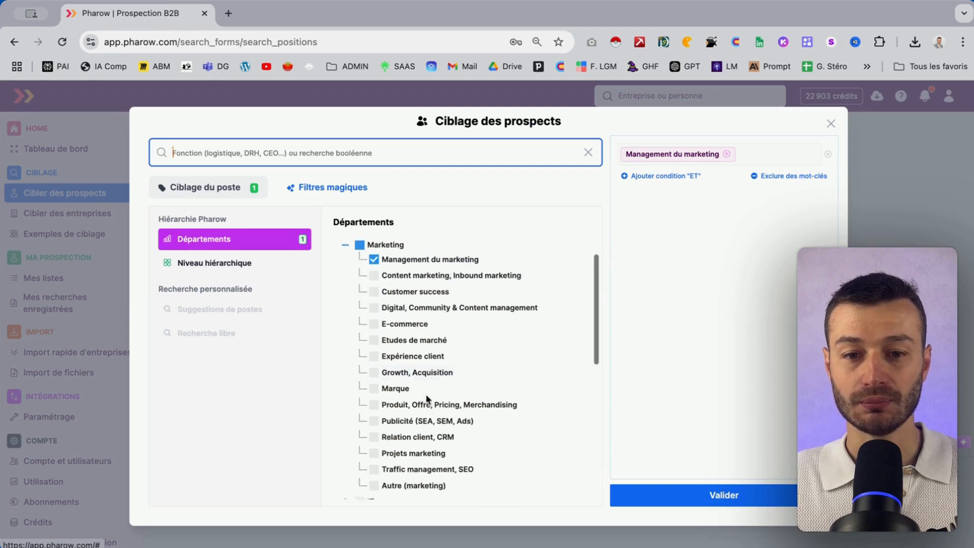
scroll(426, 330, "up", 1)
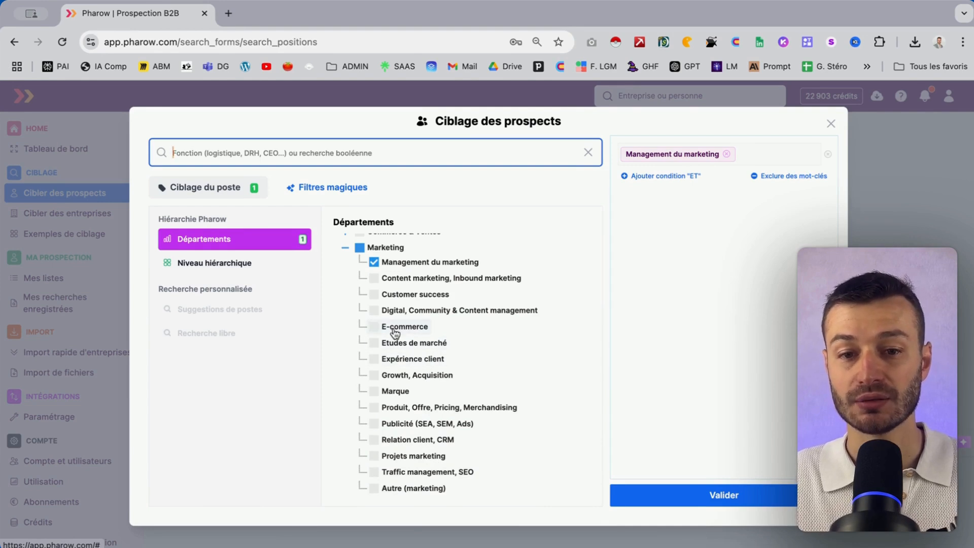
scroll(414, 391, "down", 1)
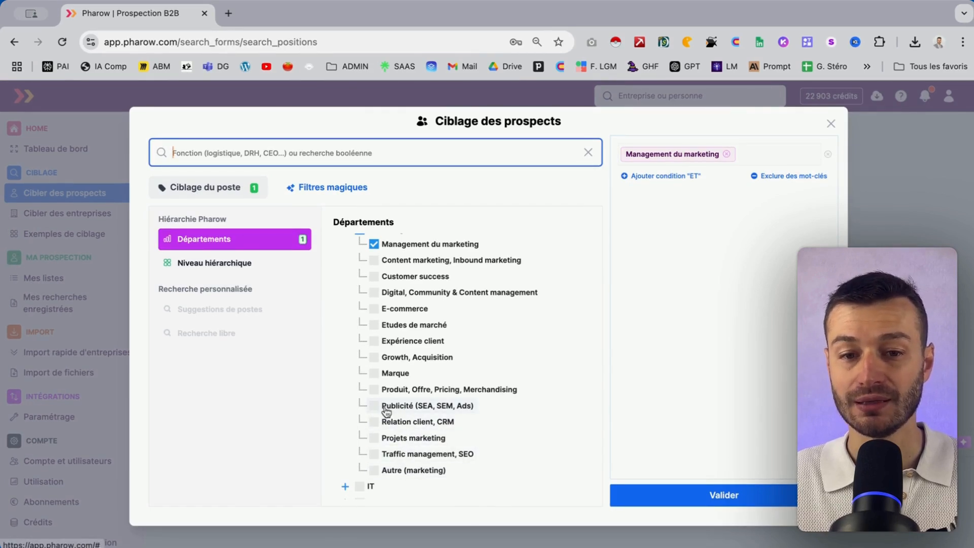
scroll(405, 413, "up", 3)
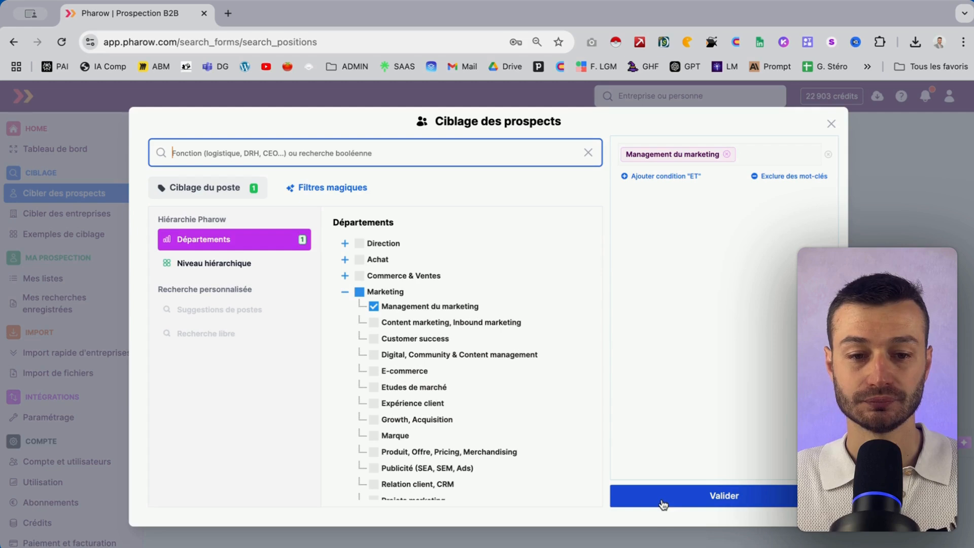
Add the hierarchical levels Directeurs and Responsables to the prospect targeting and validate the selection
left_click(231, 268)
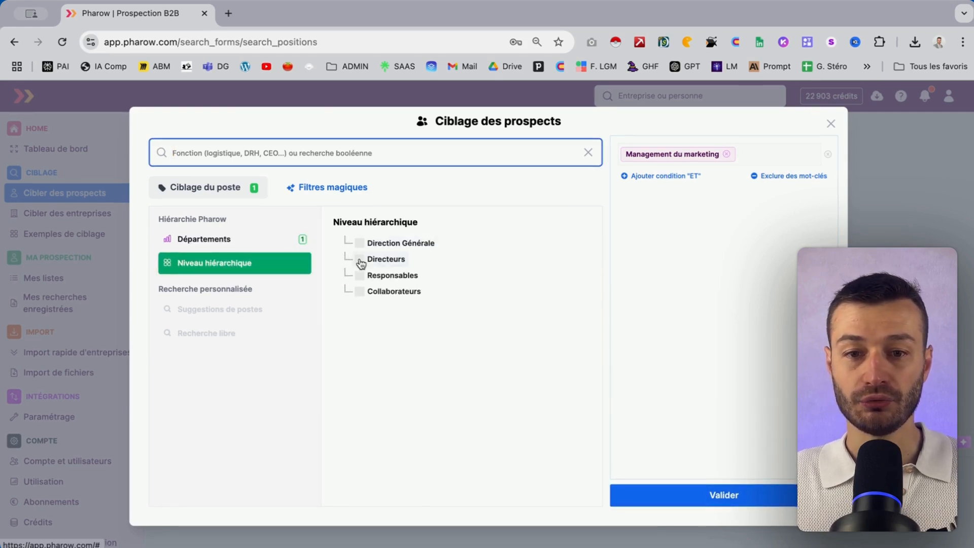
left_click(359, 259)
left_click(360, 276)
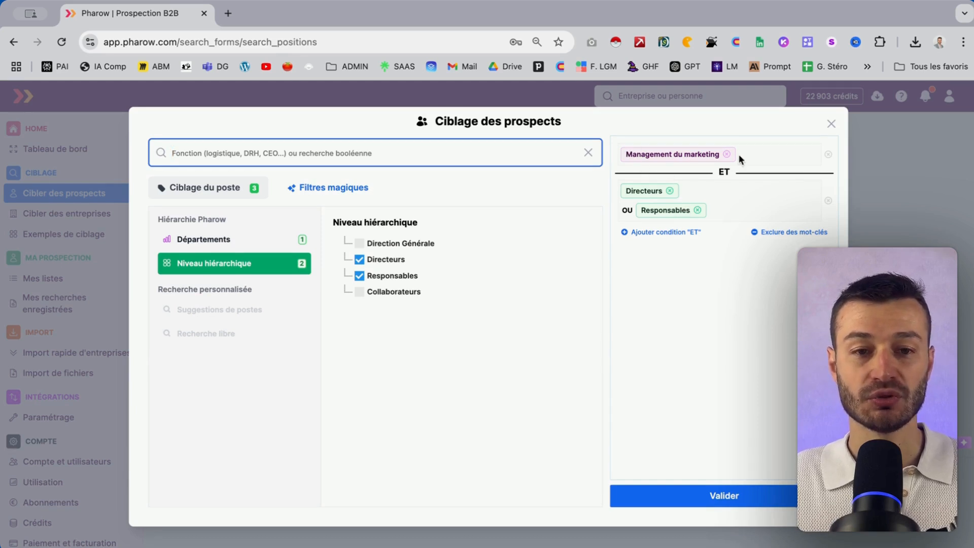
left_click(696, 498)
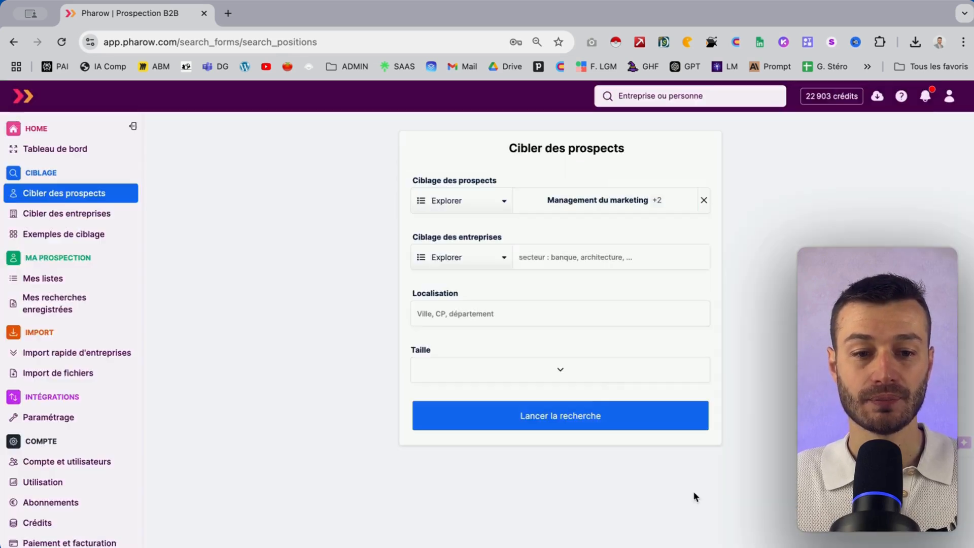
Open the company targeting and browse the full list of Pharow activities
left_click(464, 251)
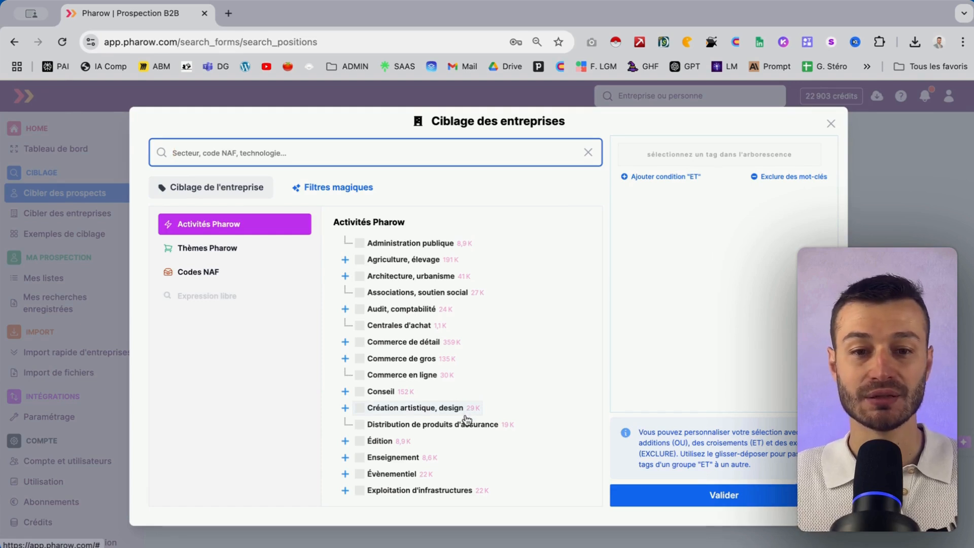
scroll(466, 421, "down", 5)
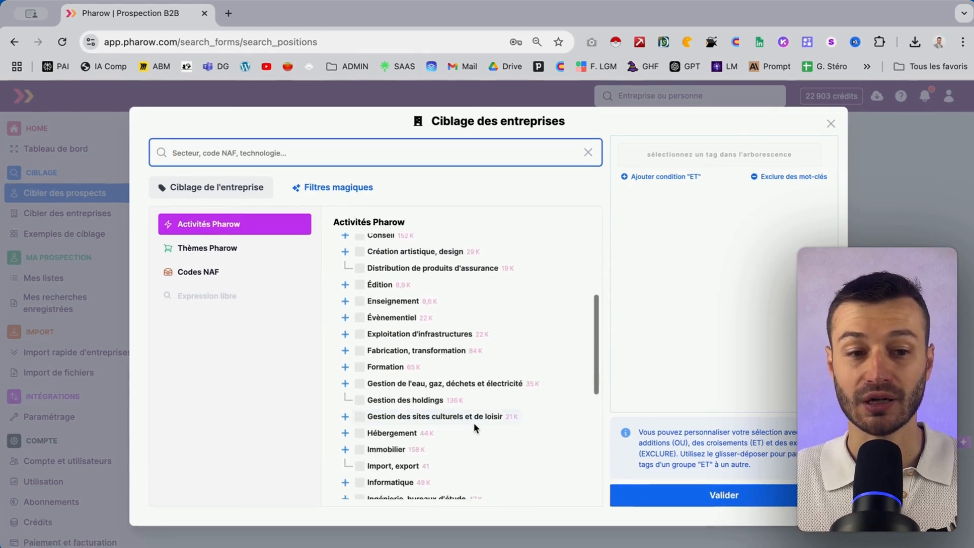
scroll(472, 426, "down", 8)
scroll(478, 427, "down", 1)
scroll(478, 425, "up", 15)
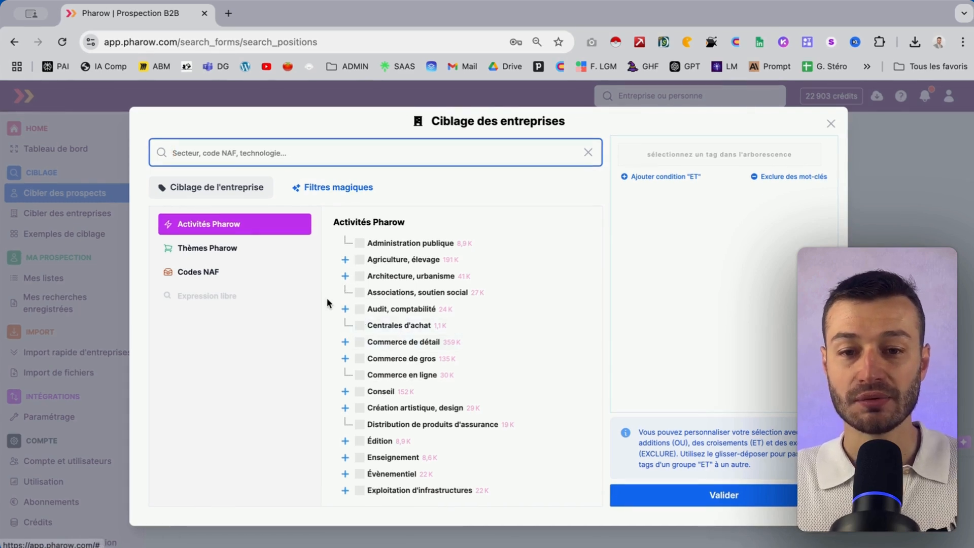
scroll(386, 325, "down", 2)
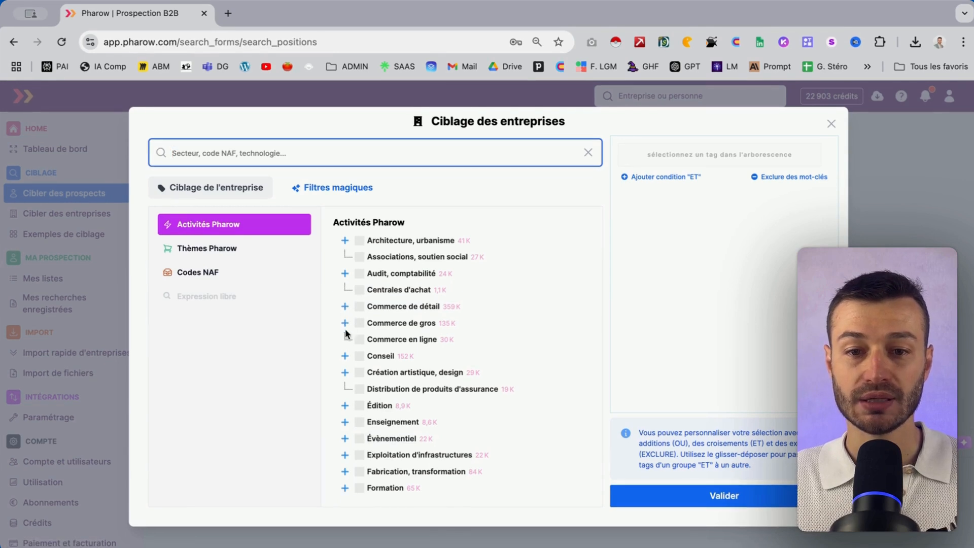
Under Commerce de gros, add the wholesale activities for boissons, fruits et légumes, and produits alimentaires to the company targeting
left_click(345, 325)
scroll(347, 332, "down", 3)
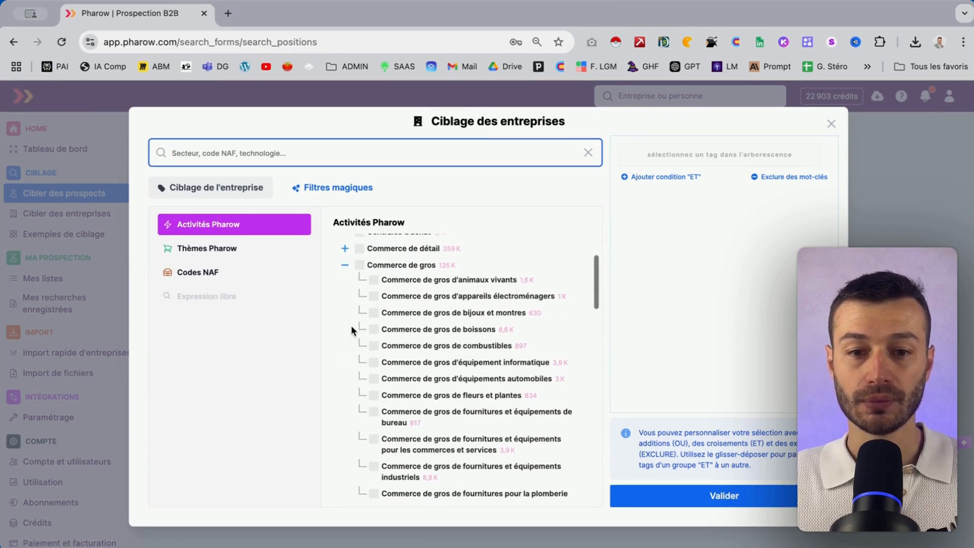
left_click(372, 330)
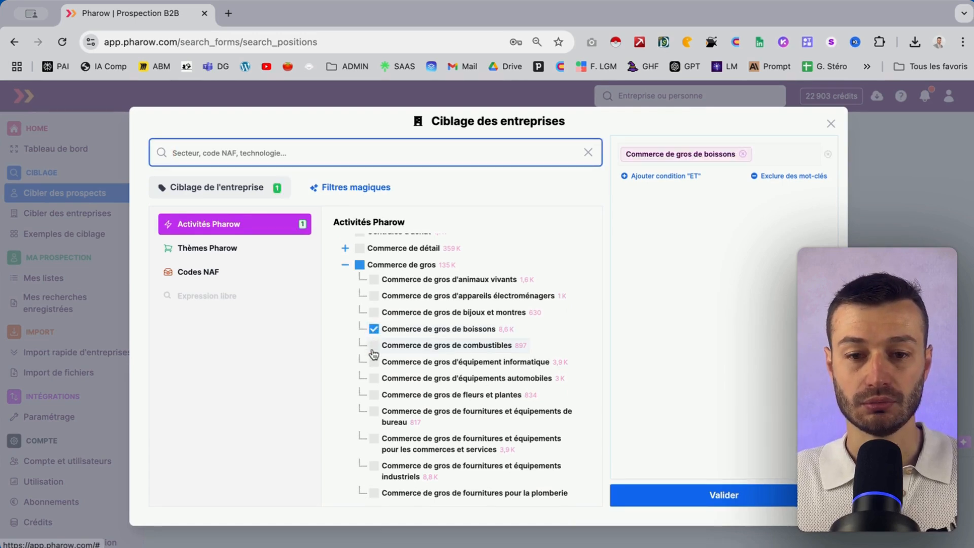
scroll(383, 375, "down", 3)
scroll(382, 383, "down", 1)
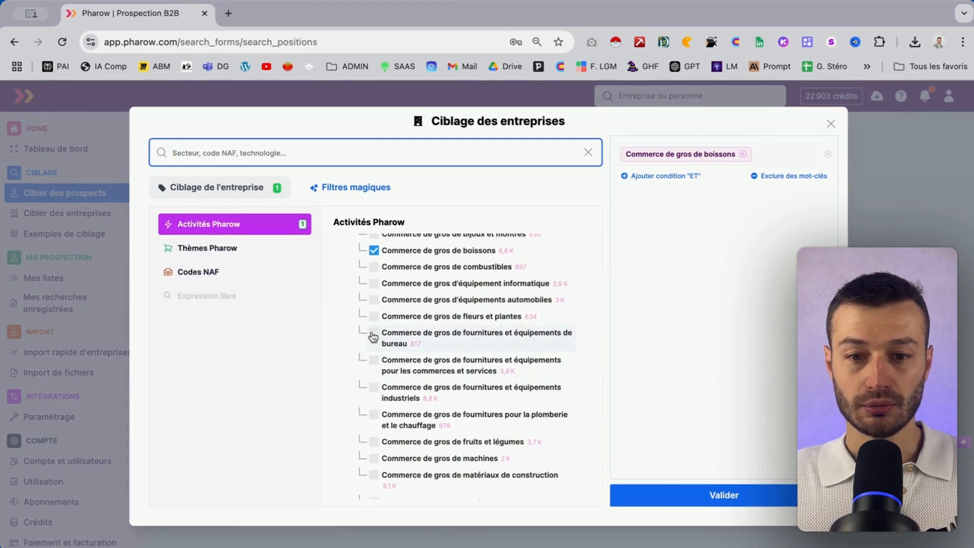
scroll(376, 336, "down", 3)
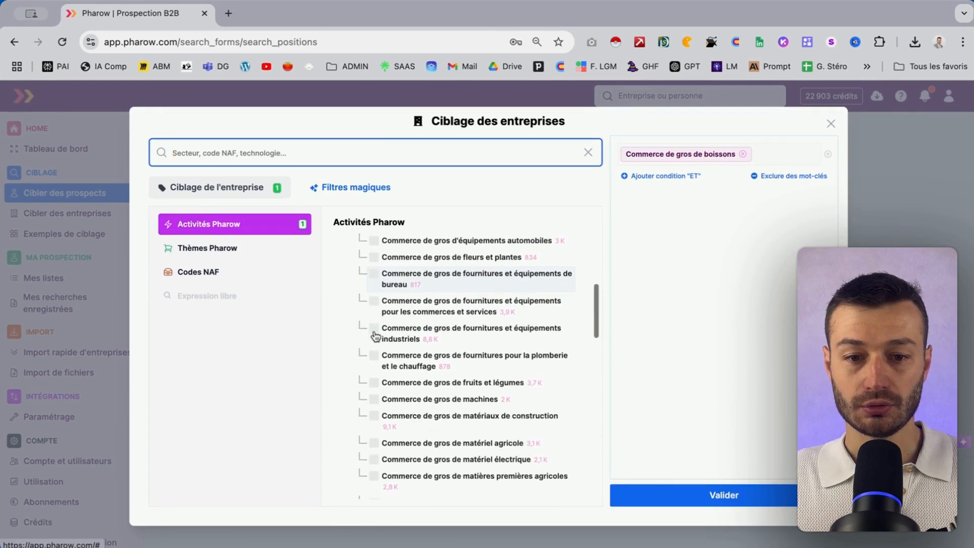
left_click(369, 387)
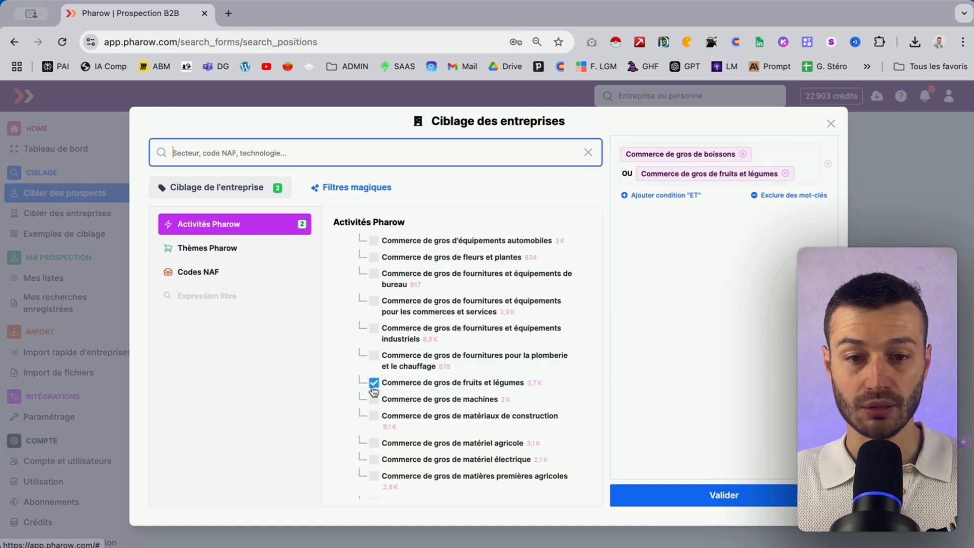
scroll(372, 390, "down", 4)
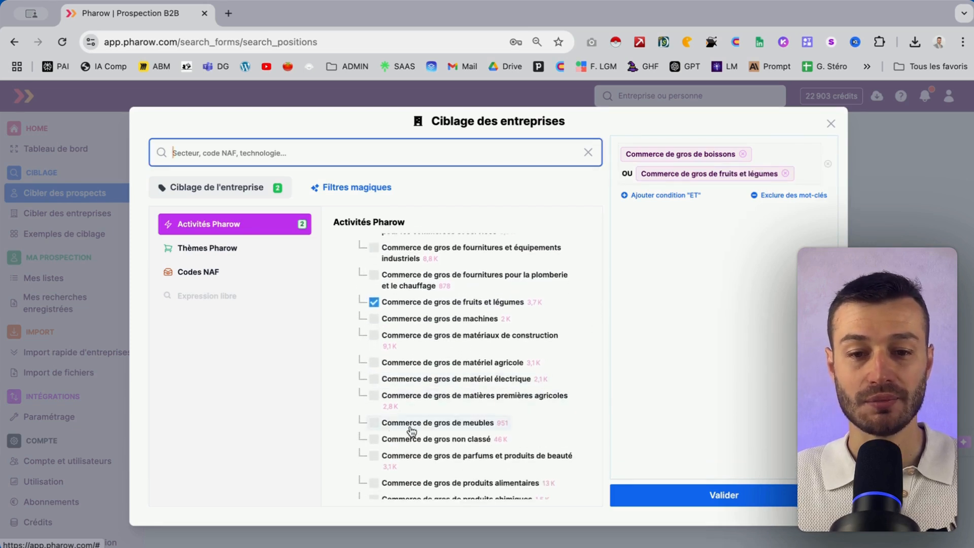
scroll(378, 400, "down", 5)
left_click(374, 387)
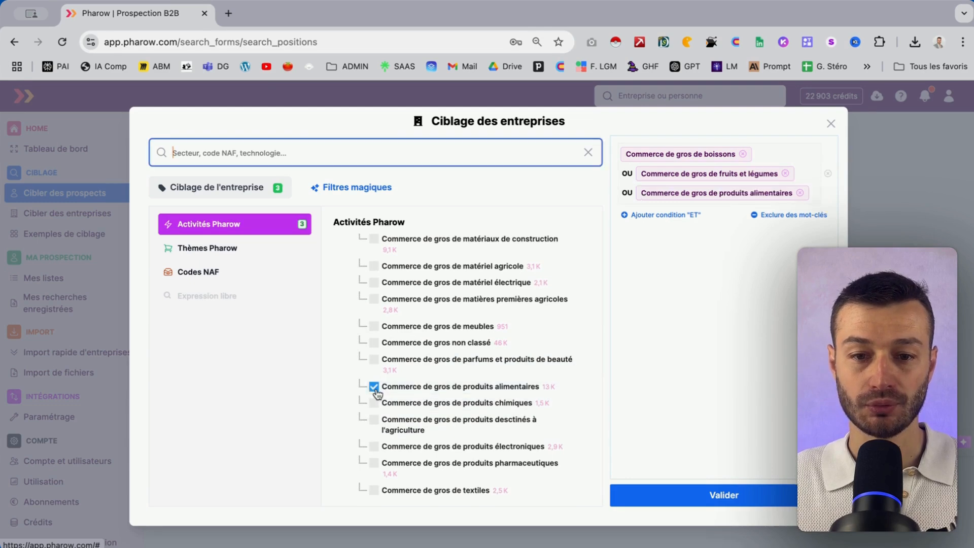
scroll(497, 332, "up", 10)
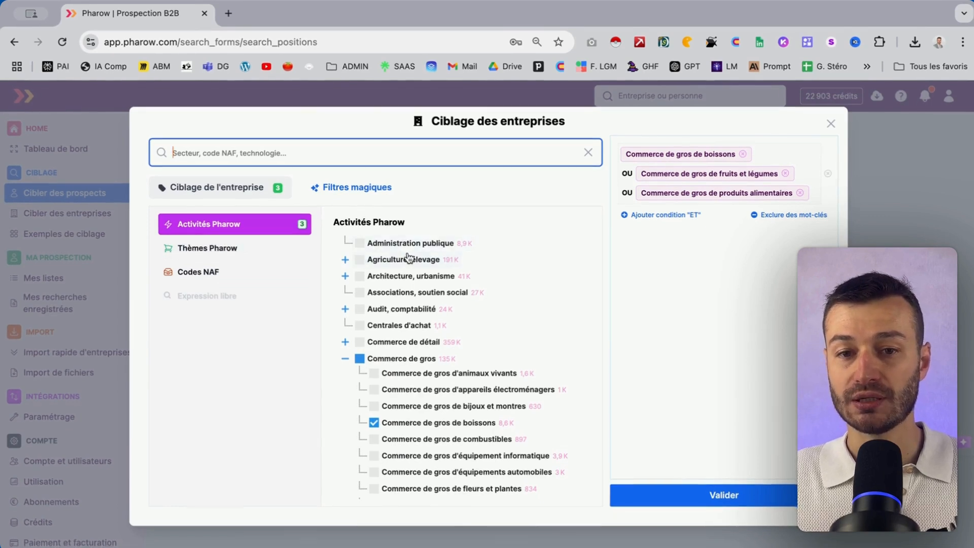
Browse the Thèmes Pharow and Codes NAF lists, and the B2B / B2C and E-commerce et Saas options of the magic filters
left_click(196, 251)
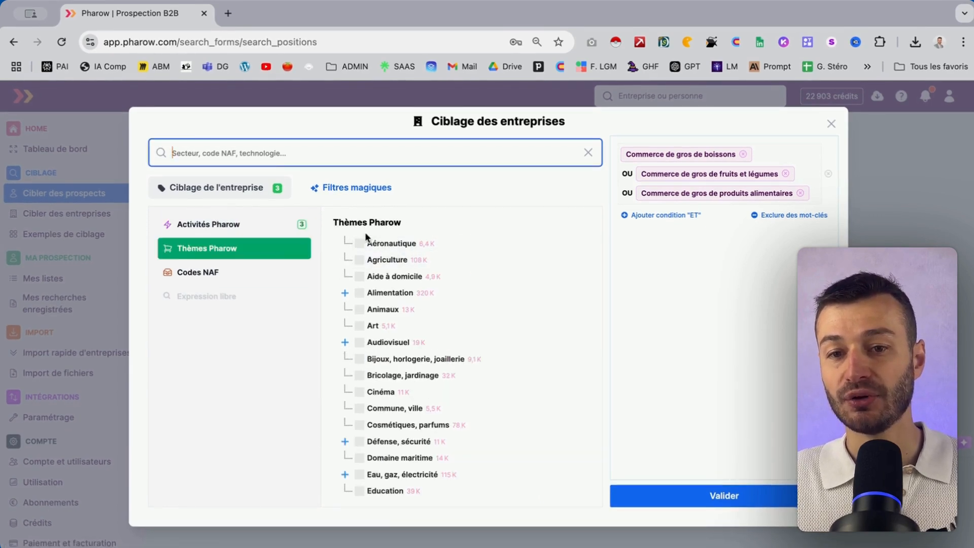
left_click(175, 273)
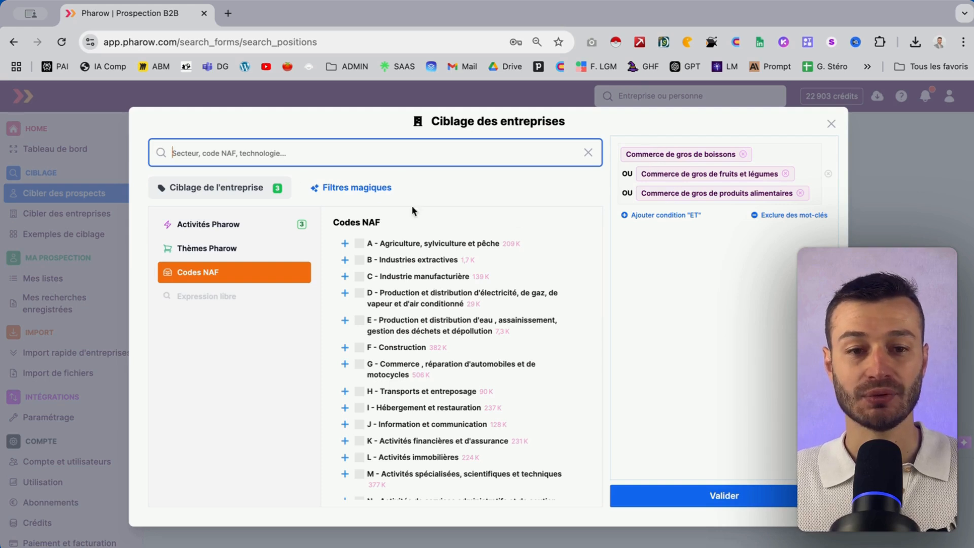
left_click(340, 188)
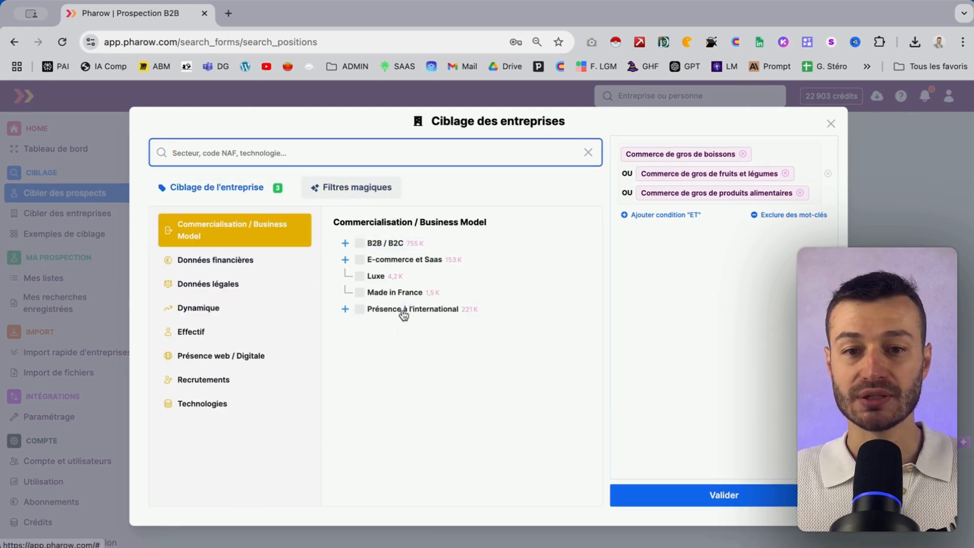
left_click(345, 243)
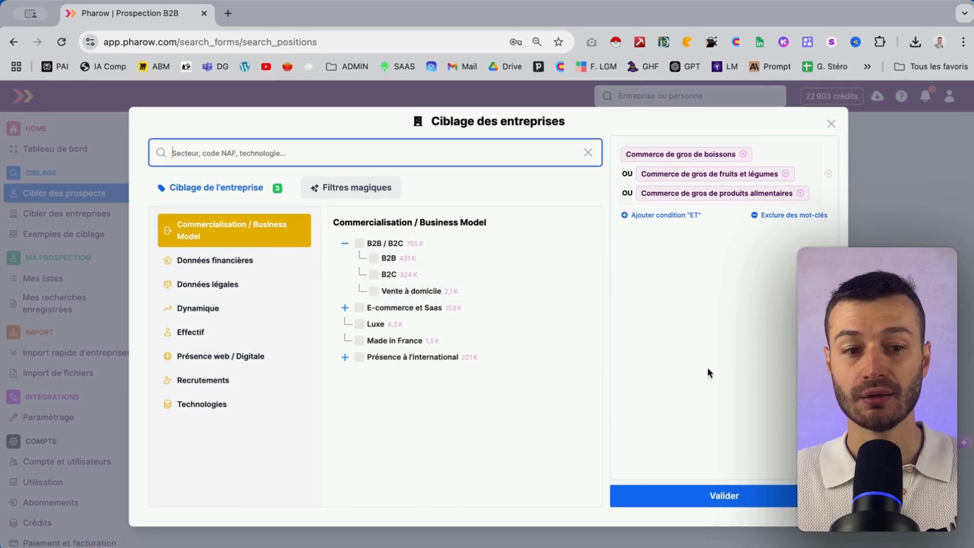
left_click(344, 308)
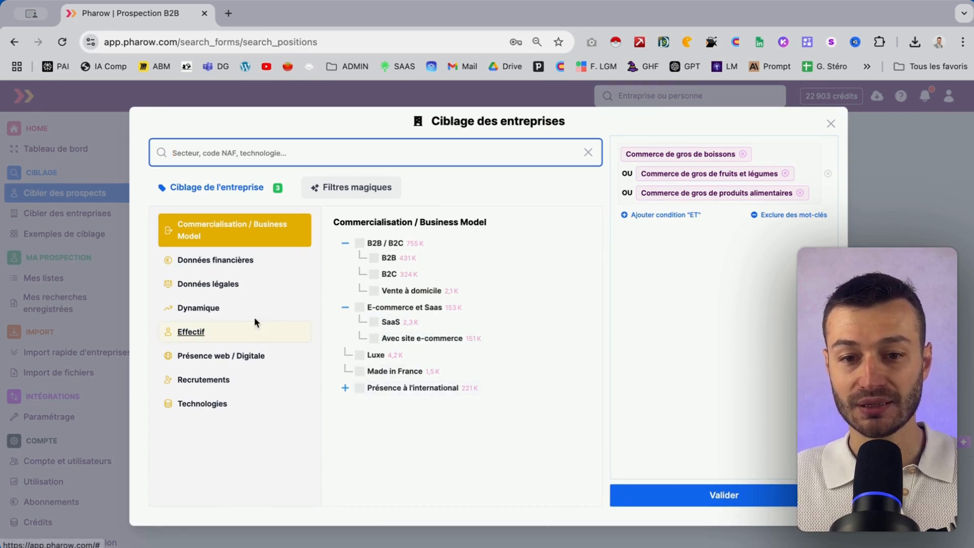
Review the magic filter categories covering financial and legal data, company dynamics, workforce, web presence, recruitment and technologies
left_click(233, 265)
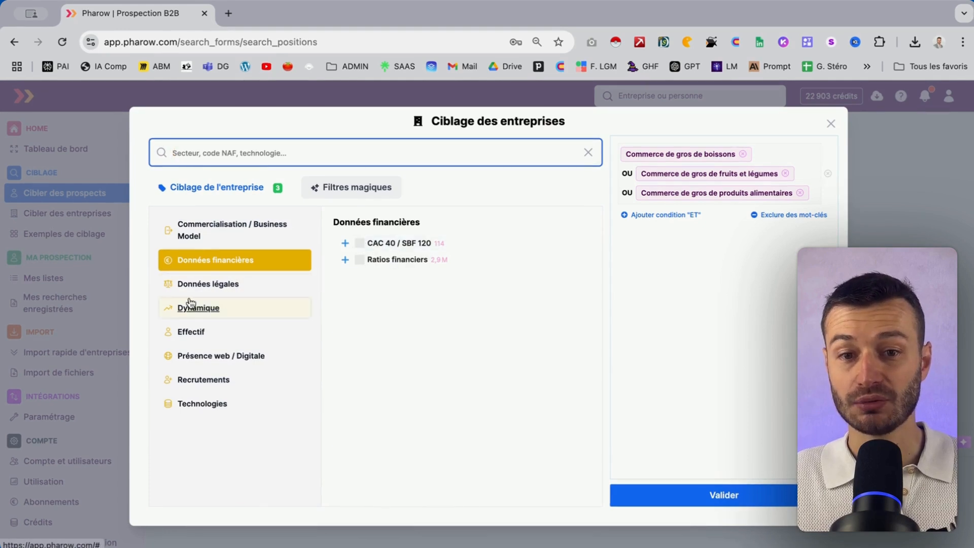
left_click(200, 286)
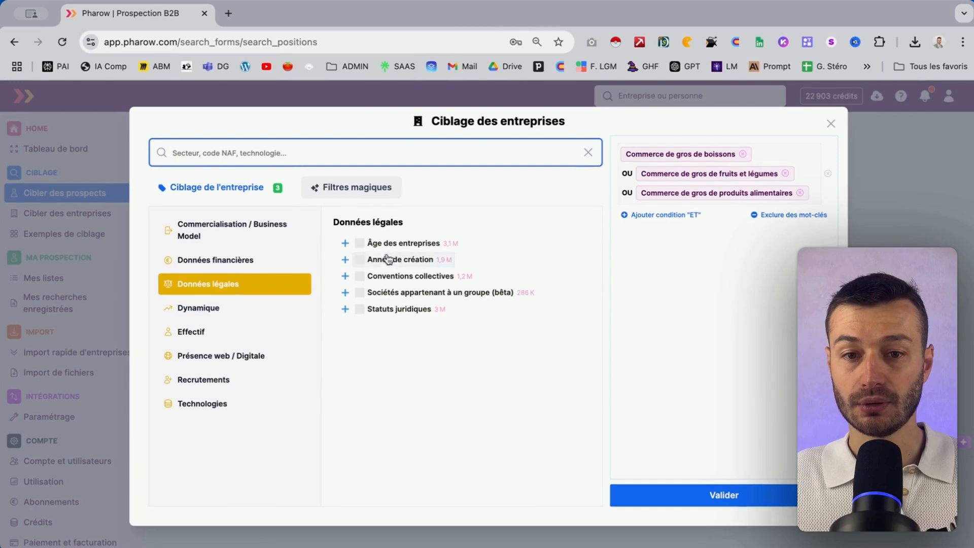
left_click(344, 243)
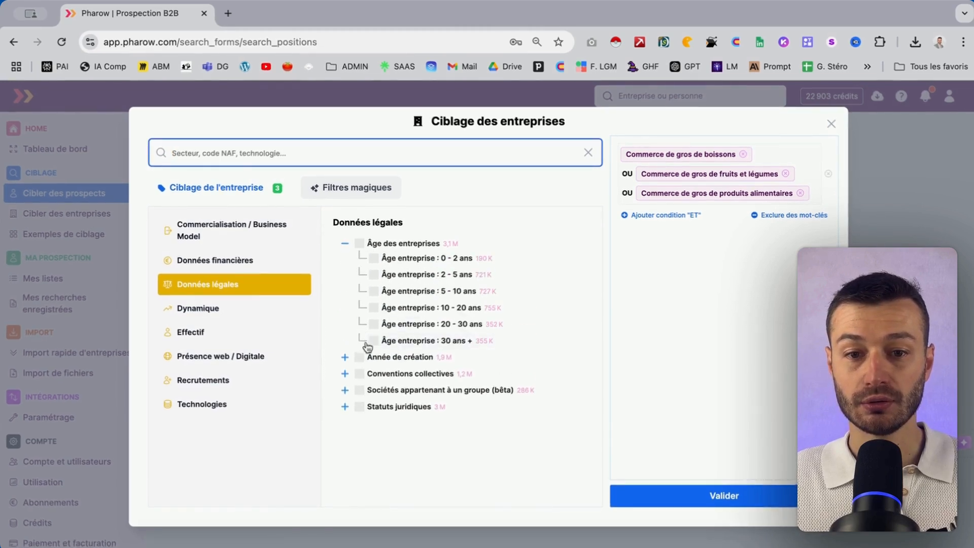
left_click(208, 332)
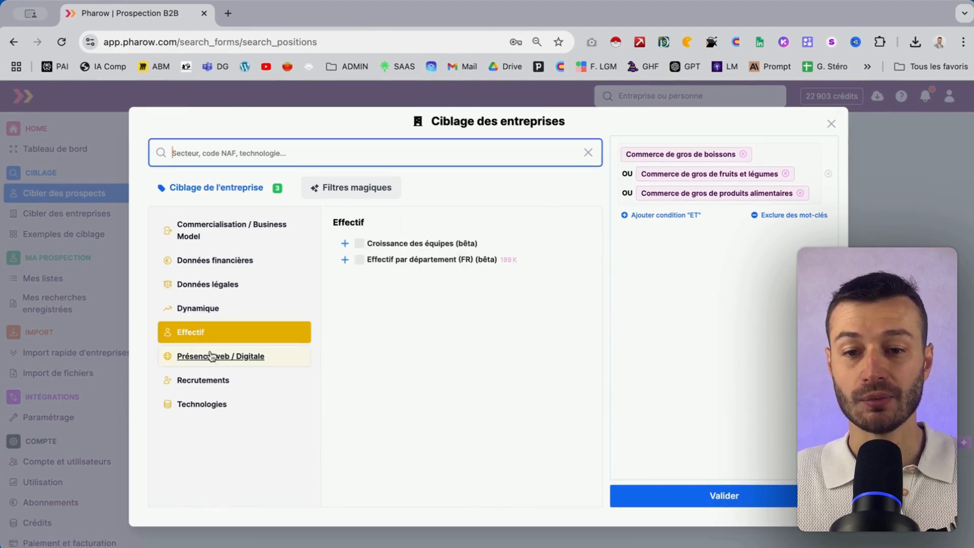
left_click(211, 356)
left_click(220, 379)
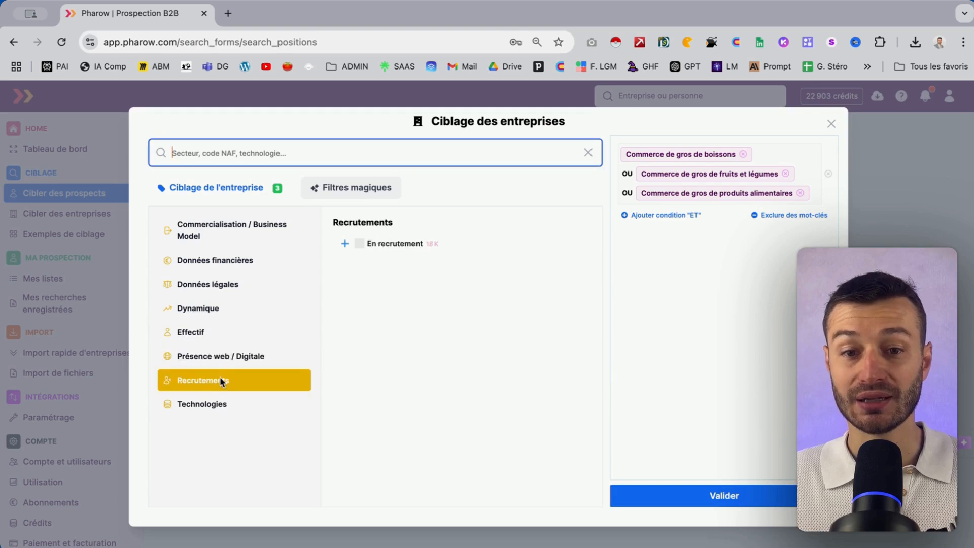
left_click(215, 405)
left_click(209, 335)
left_click(216, 307)
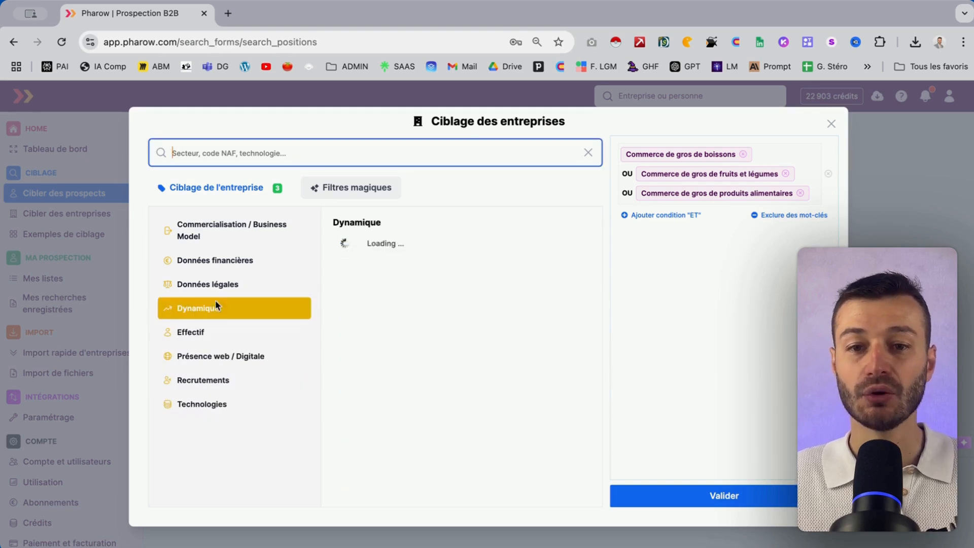
left_click(226, 285)
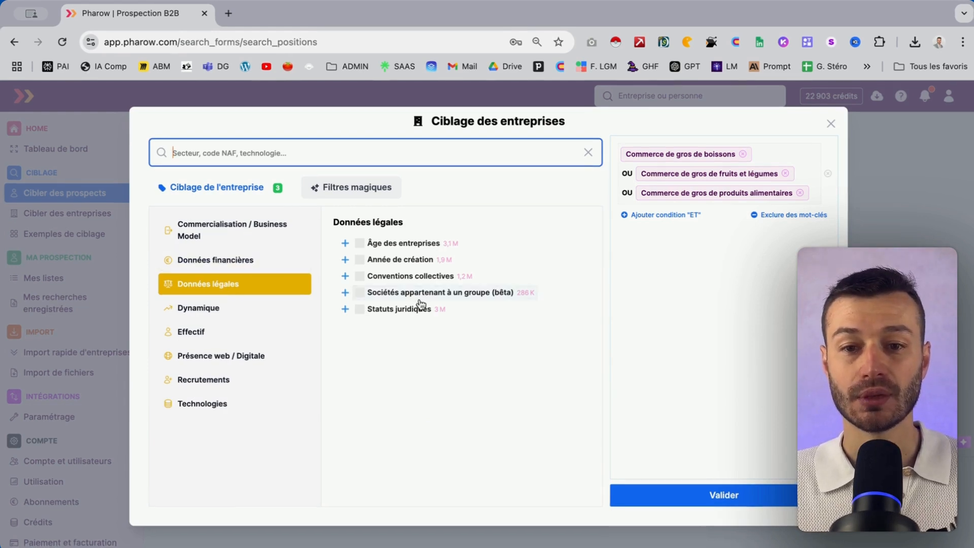
left_click(209, 262)
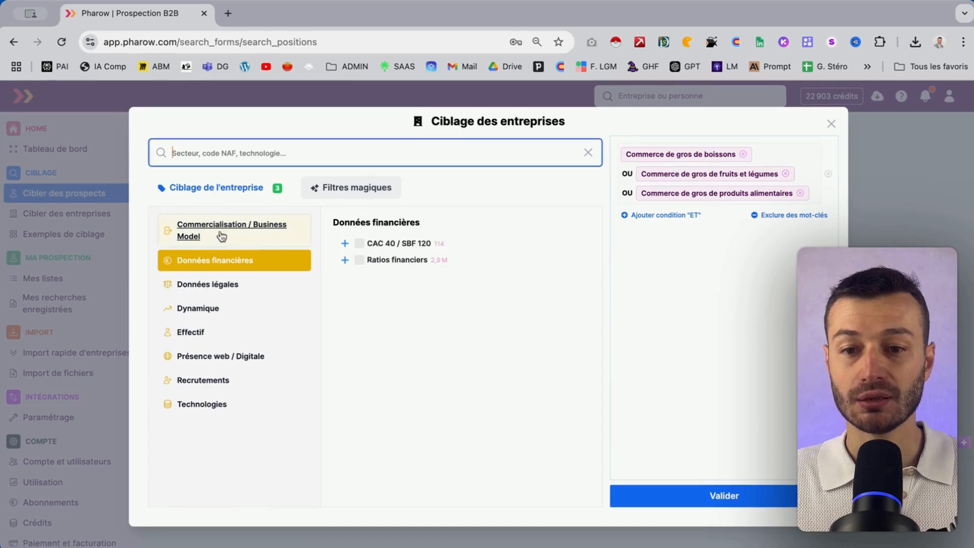
Add the Avec site e-commerce criterion from E-commerce et Saas to the company targeting and validate the selection
left_click(223, 230)
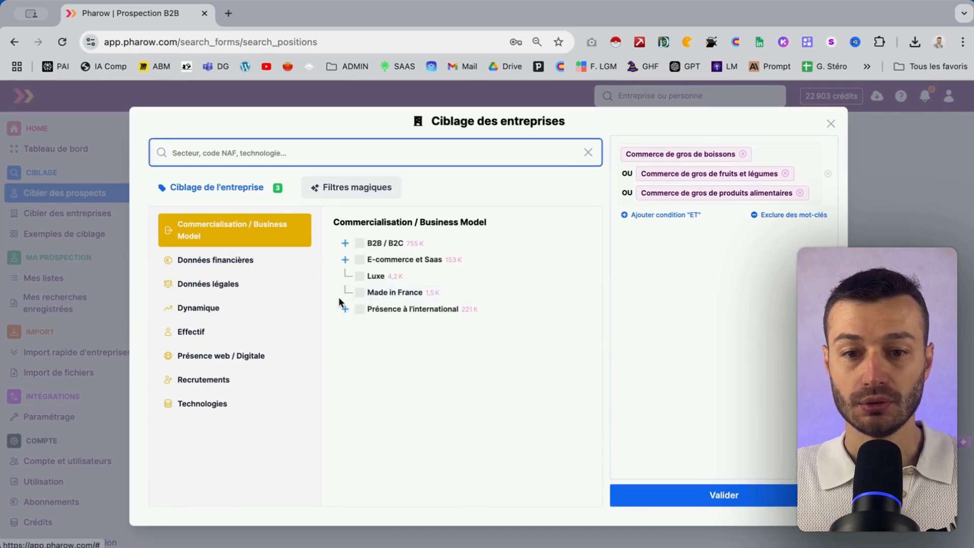
left_click(344, 261)
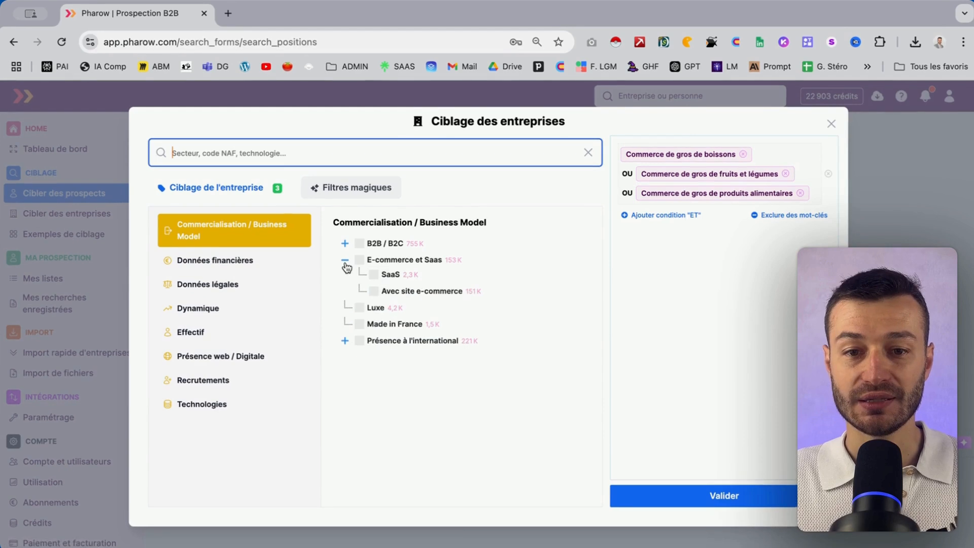
left_click(373, 291)
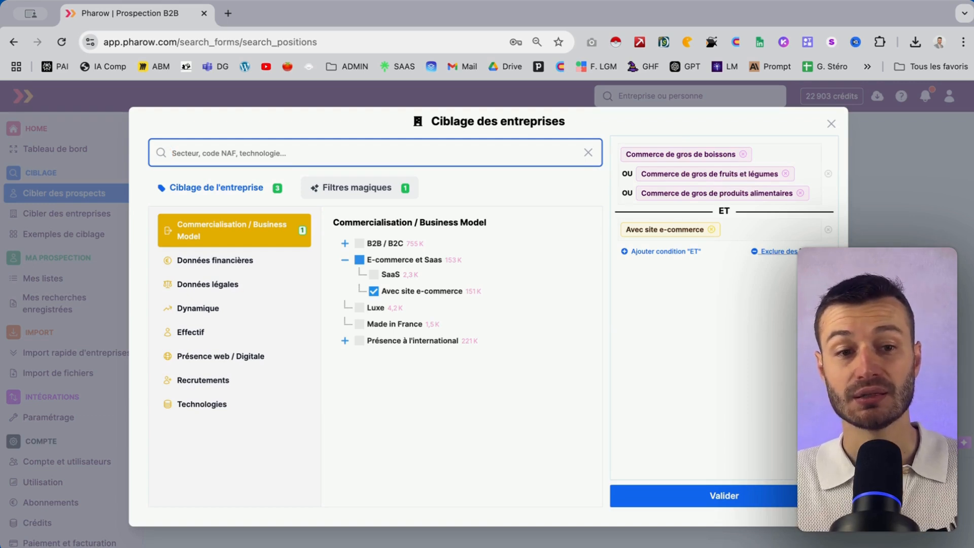
left_click(786, 251)
mouse_move(690, 229)
left_mouse_down()
mouse_move(706, 281)
mouse_move(679, 232)
left_mouse_up()
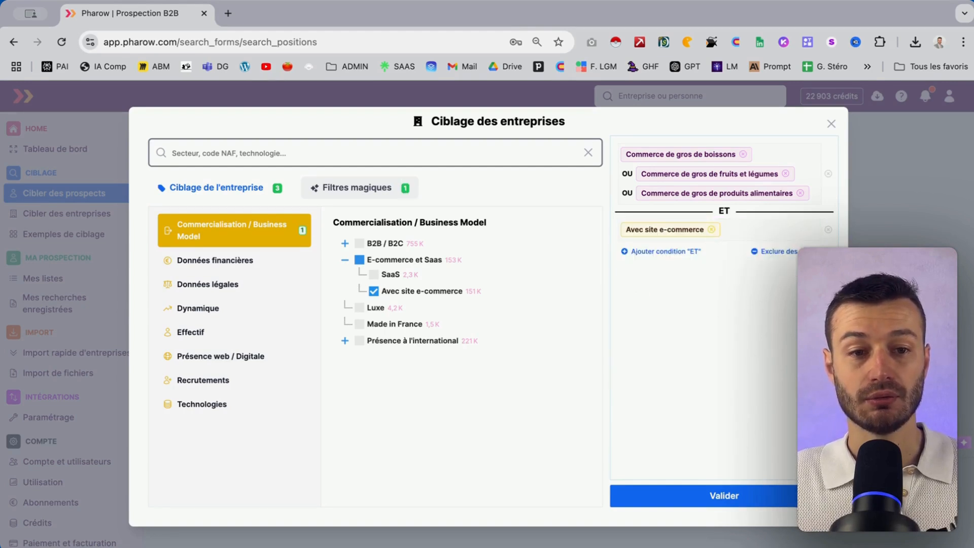
left_click(678, 499)
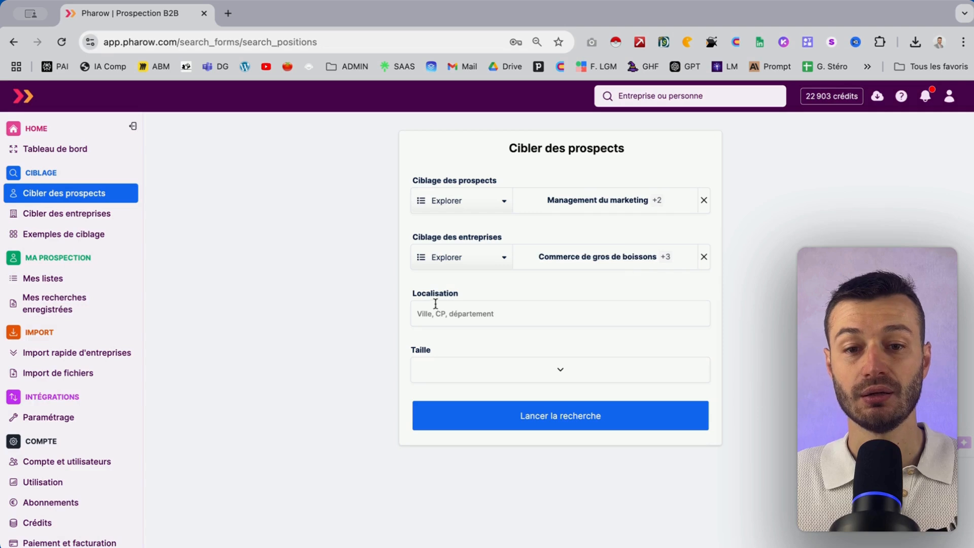
Set the search location to Île-de-France, based on the company's head office
left_click(432, 314)
type("ile")
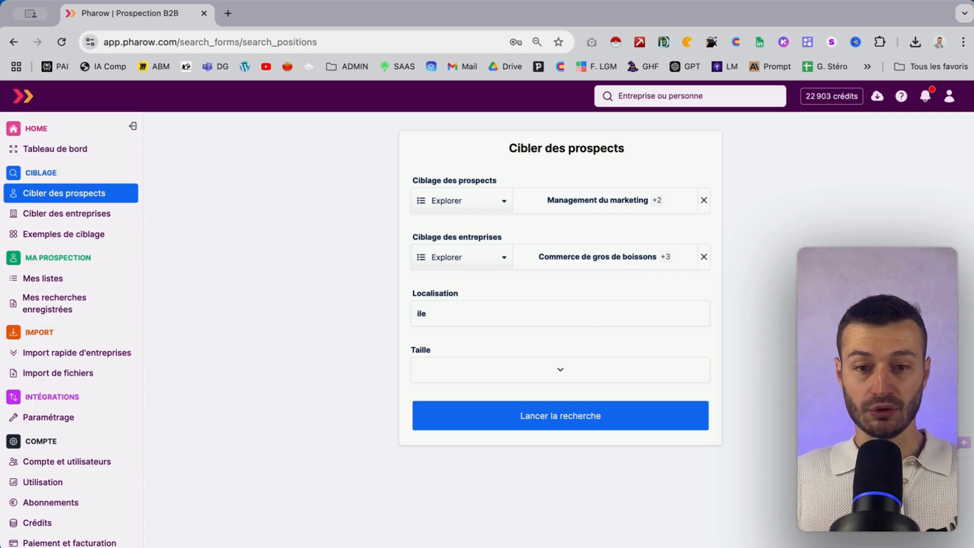
left_click(474, 337)
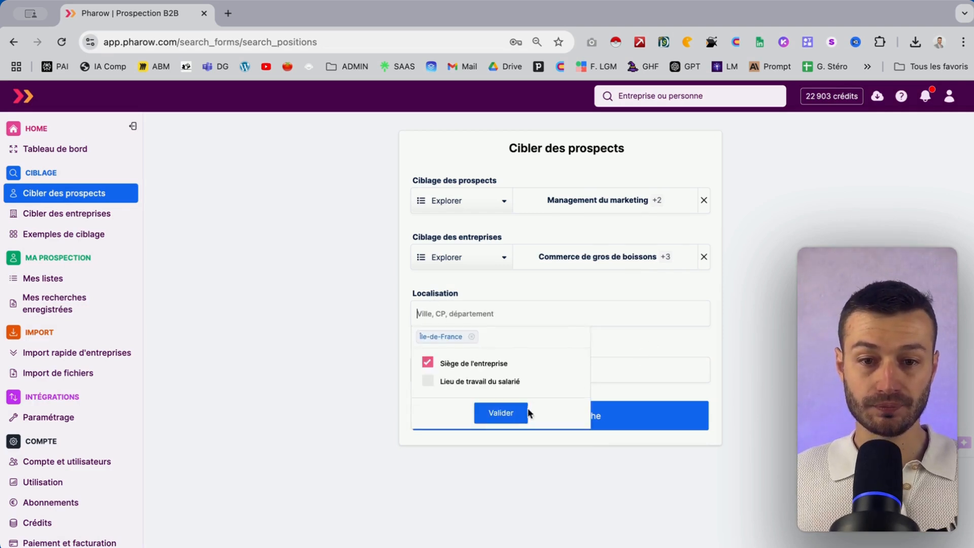
left_click(346, 370)
Limit the company size by Effectif France to the 50 - 99, 100 - 199 and 200 - 249 ranges
left_click(539, 372)
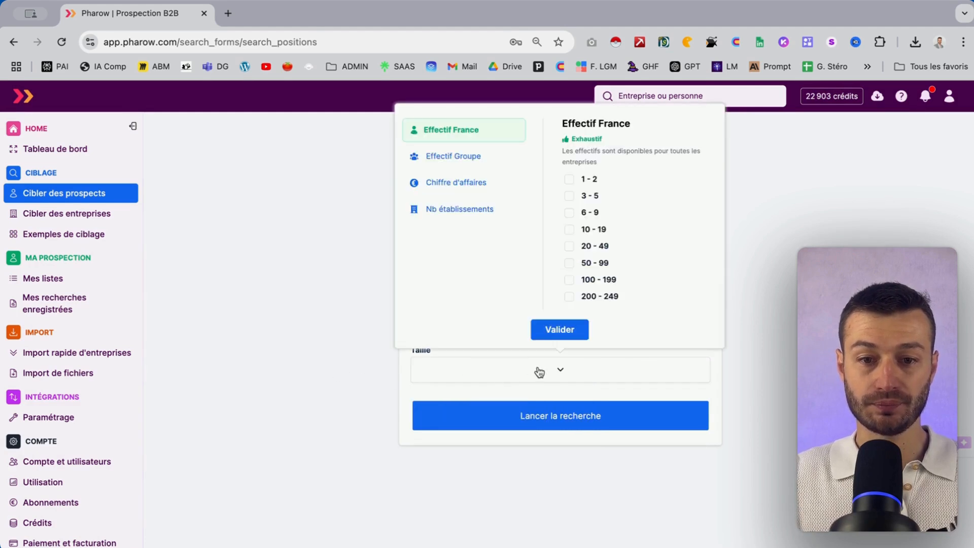
left_click(577, 263)
left_click(577, 280)
left_click(577, 297)
scroll(653, 284, "down", 3)
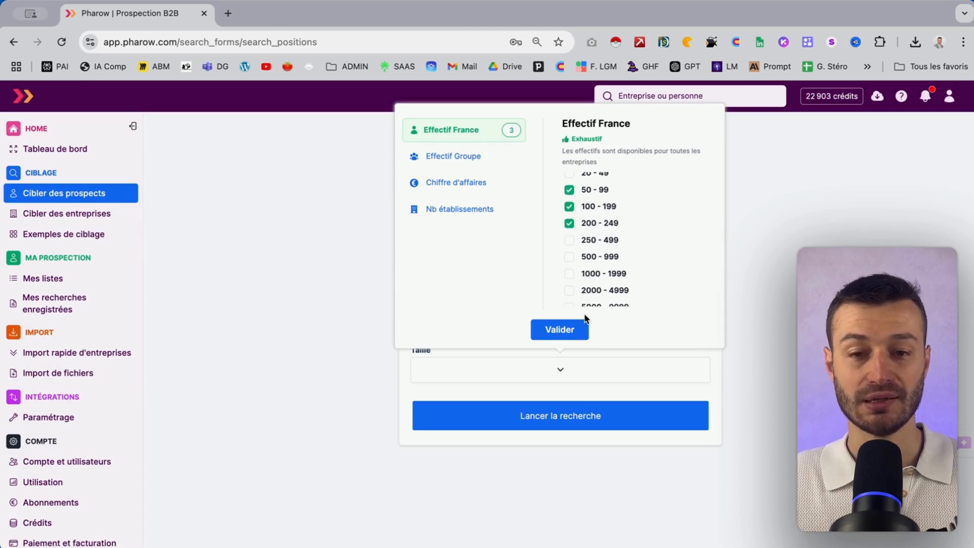
left_click(562, 331)
Launch the prospect search and look through the resulting contacts and companies
left_click(557, 413)
scroll(488, 367, "down", 5)
scroll(488, 367, "down", 6)
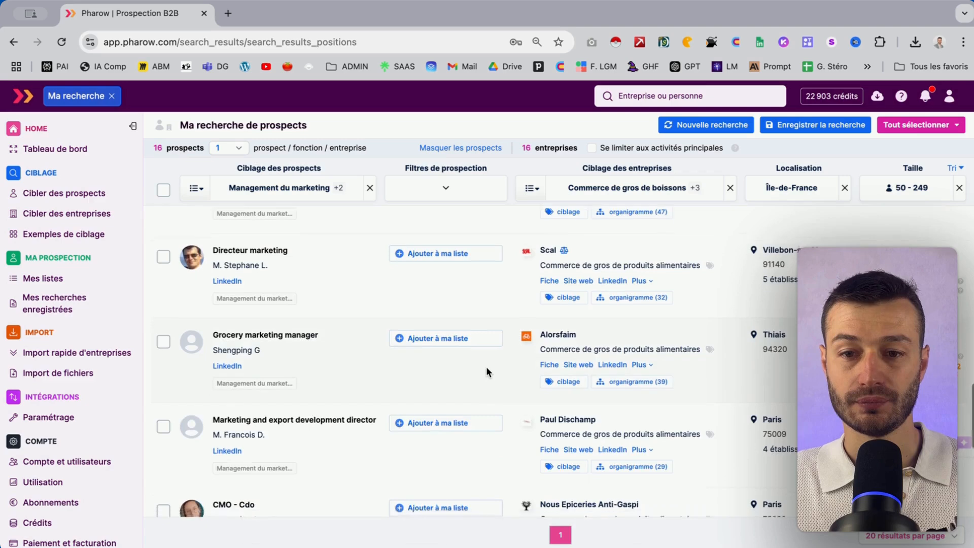
scroll(487, 368, "down", 6)
scroll(495, 287, "up", 6)
scroll(494, 287, "up", 4)
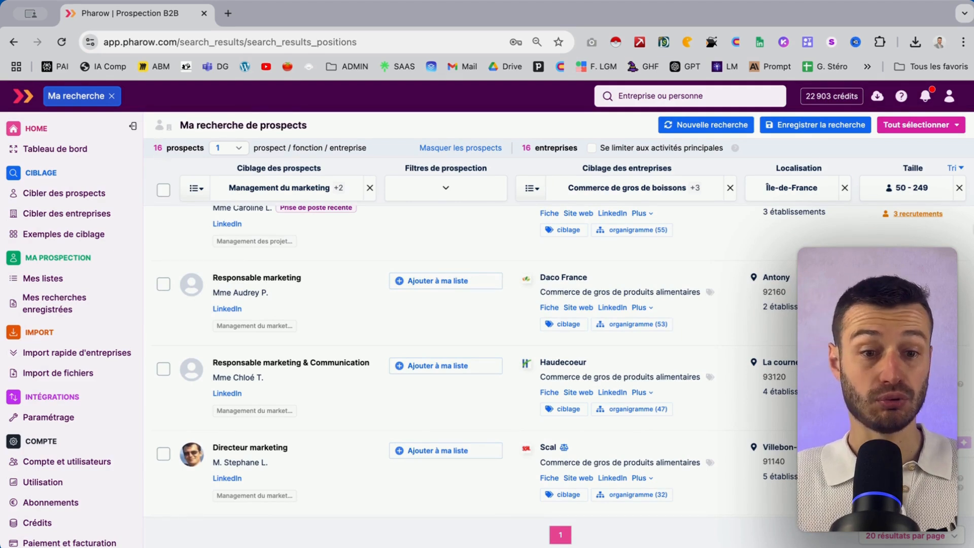
Add only the 15 prospects not already in a list to a newly created list named Test
left_click(919, 129)
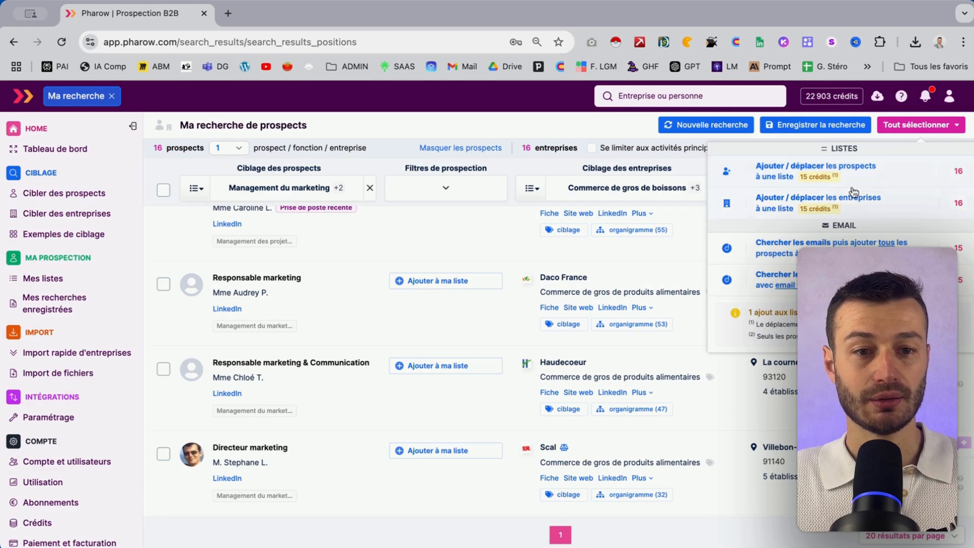
left_click(839, 171)
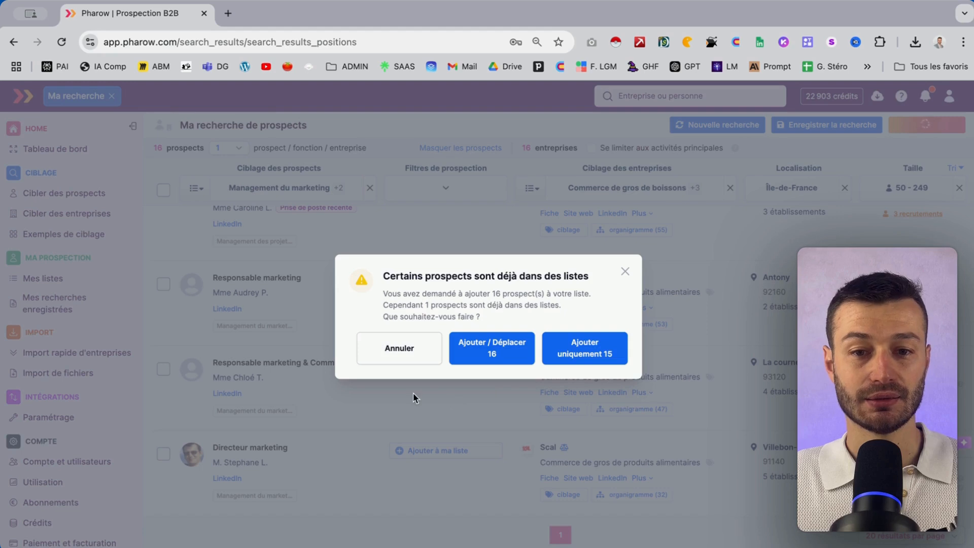
left_click(585, 351)
type("Test")
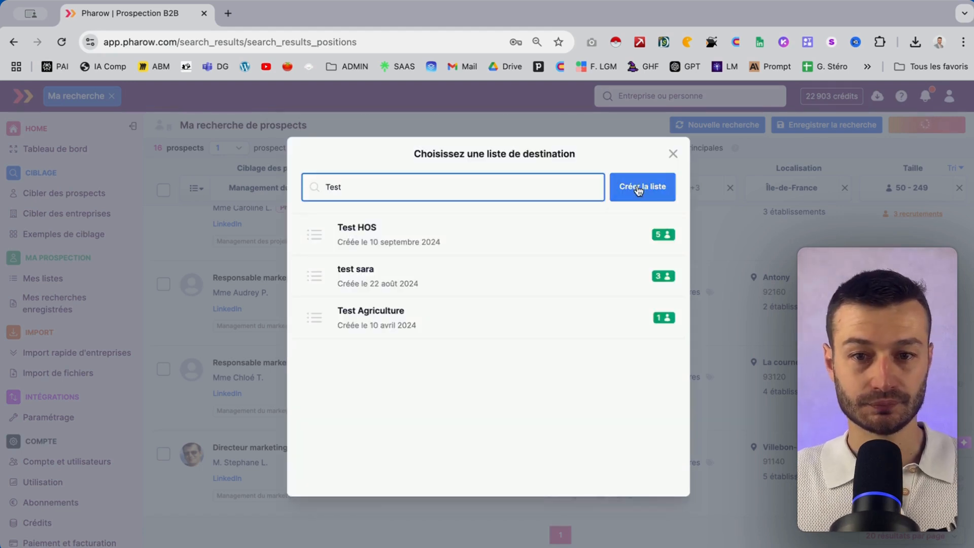
left_click(642, 187)
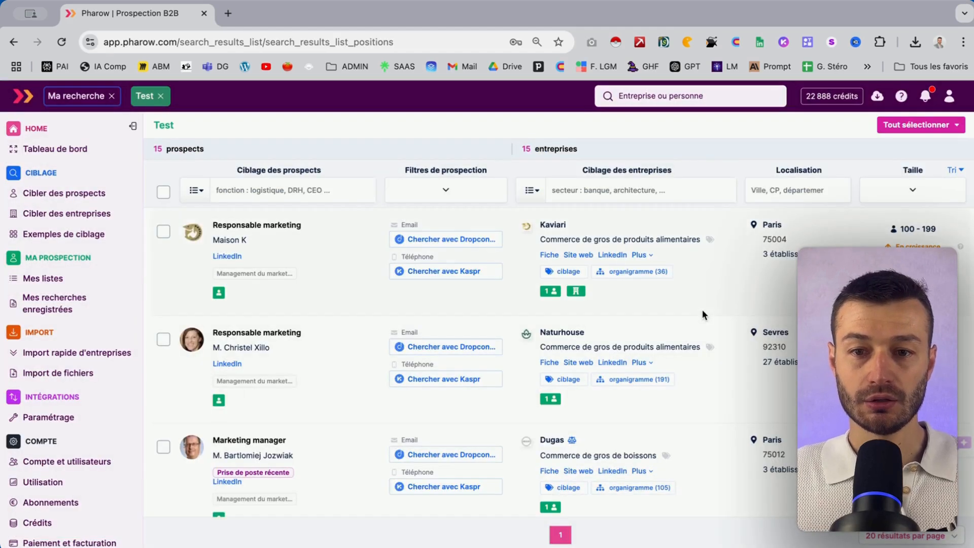
Look through the prospects in the Test list and export all of them
scroll(546, 369, "down", 5)
scroll(545, 370, "up", 5)
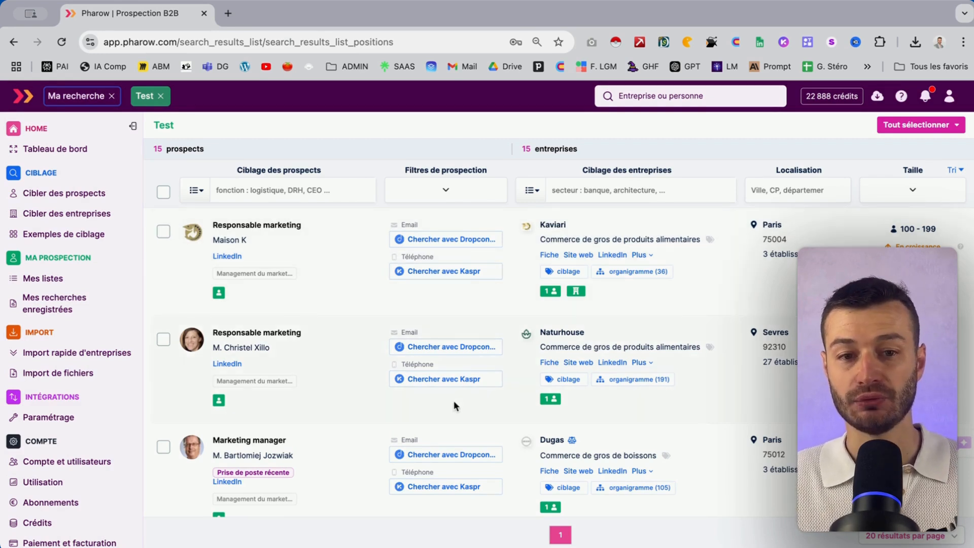
left_click(918, 125)
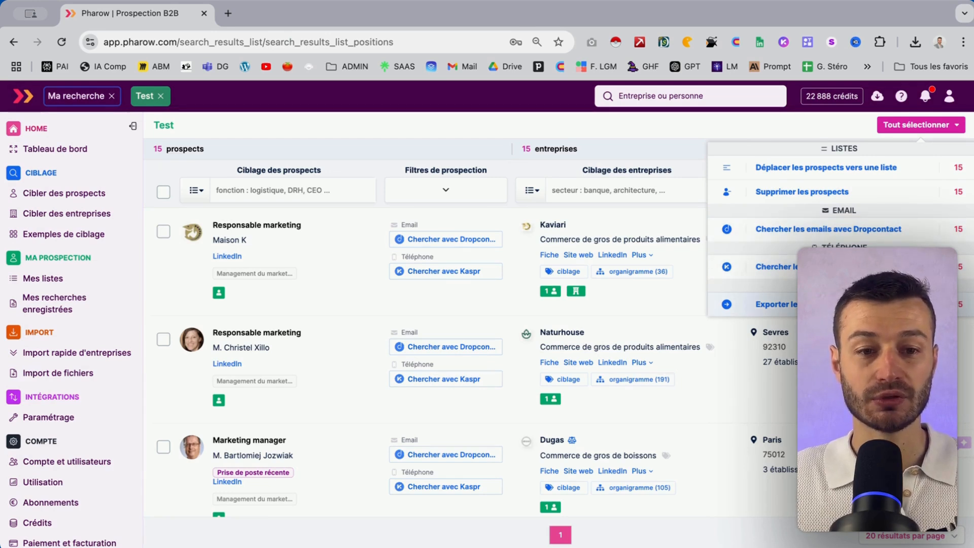
left_click(811, 304)
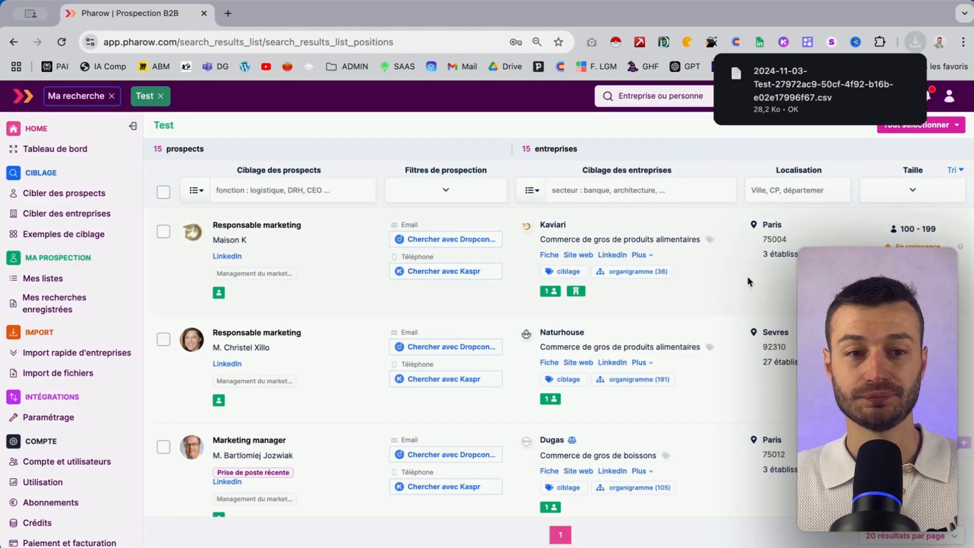
Create a blank Google Sheets spreadsheet in a new browser tab using the address sheet.new
left_click(228, 13)
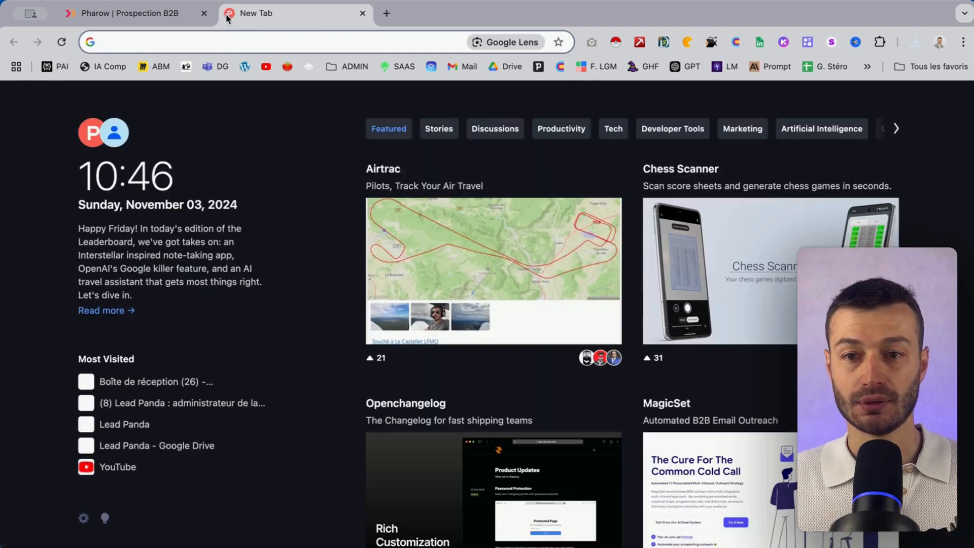
type("sheet.new")
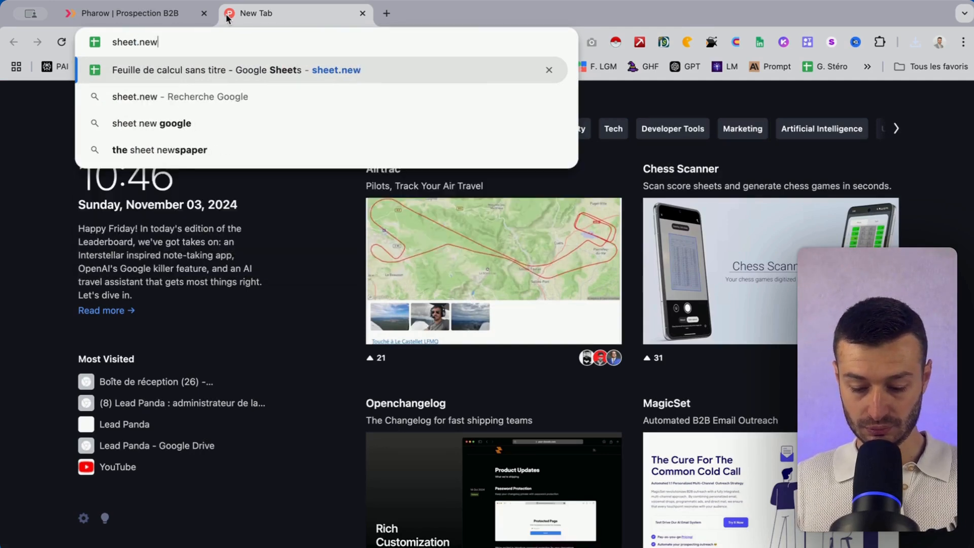
key("Return")
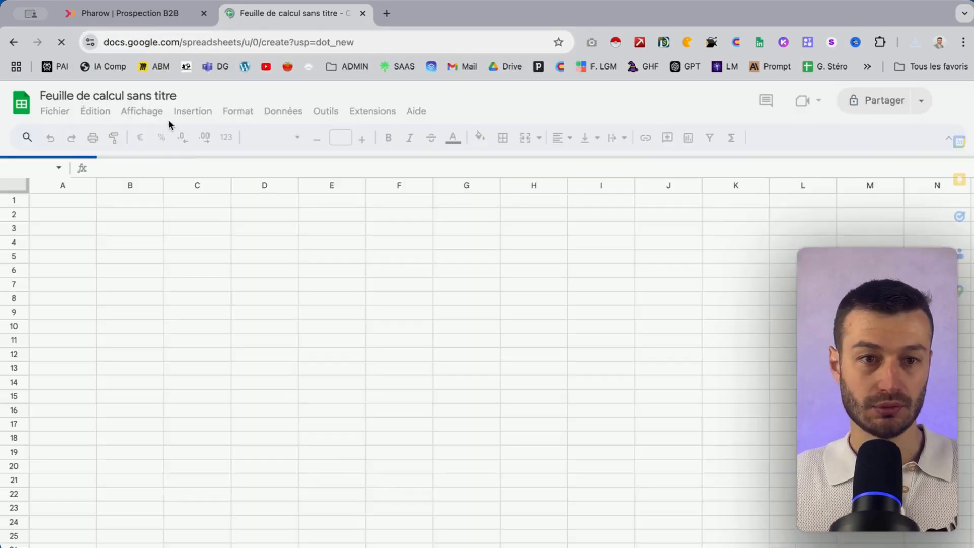
Import the downloaded 2024-11-03-Test CSV file into the spreadsheet, replacing the whole spreadsheet and detecting the separator automatically
left_click(54, 111)
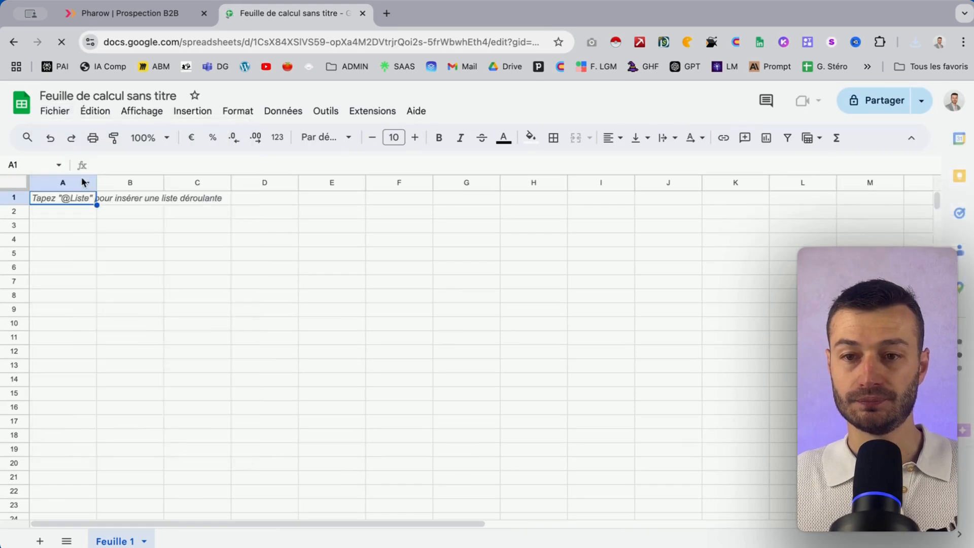
left_click(54, 111)
left_click(84, 177)
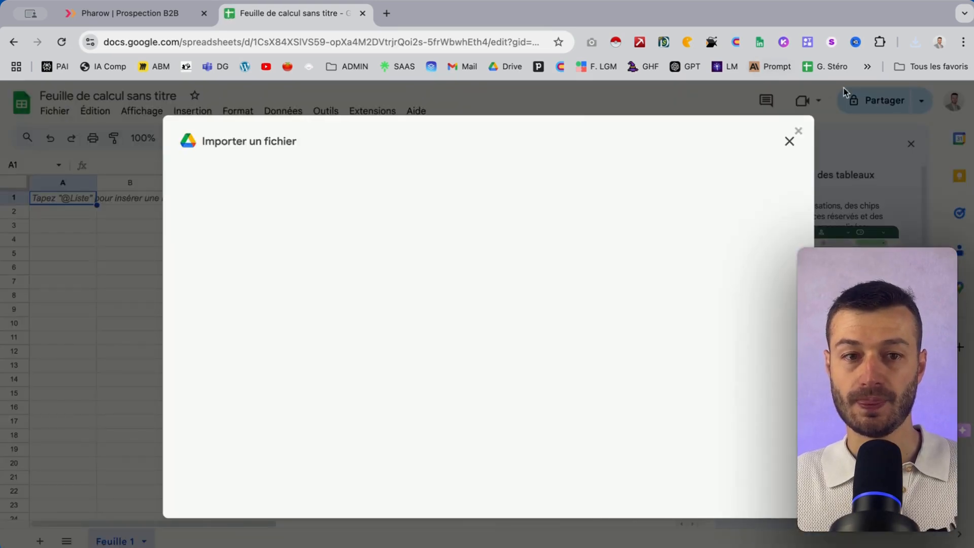
left_click(427, 182)
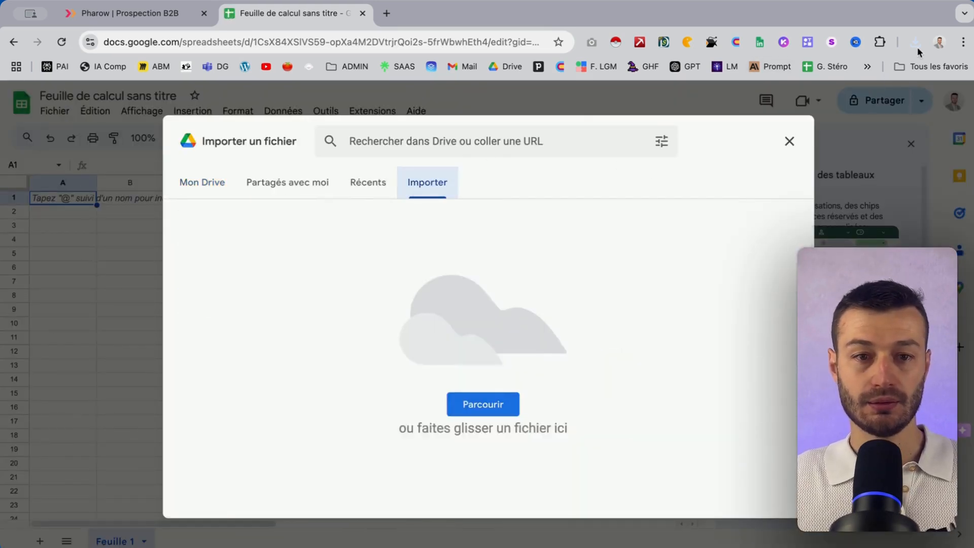
left_click(915, 43)
left_click_drag(849, 91, 422, 285)
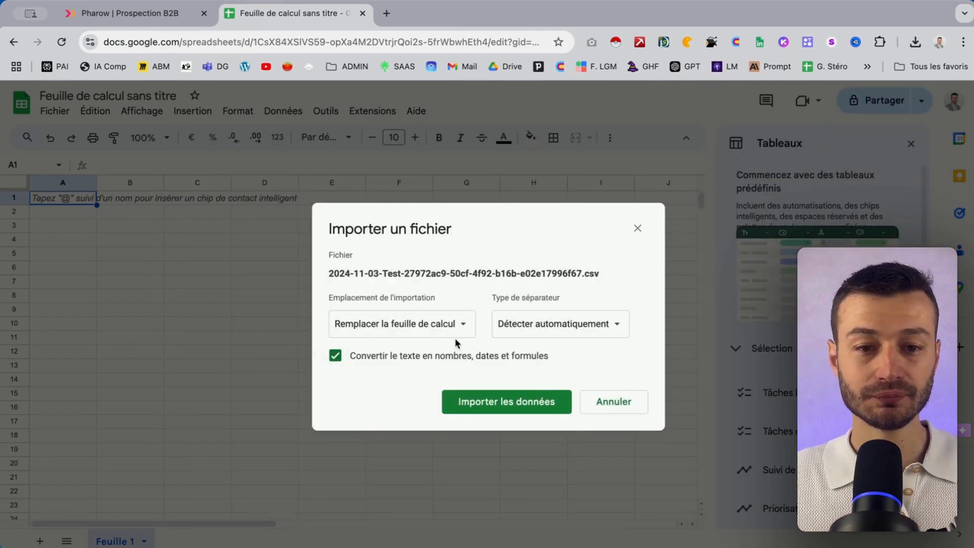
left_click(442, 336)
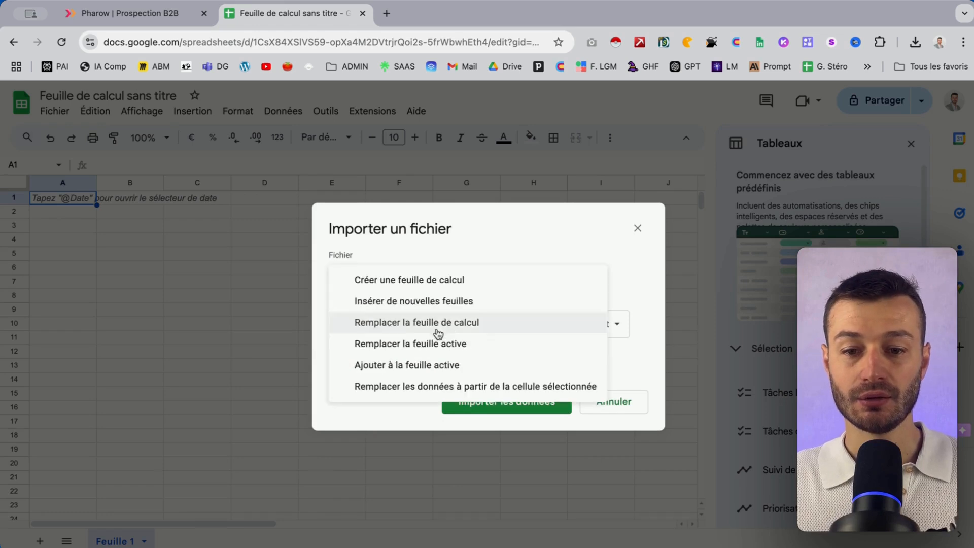
left_click(500, 428)
left_click(499, 406)
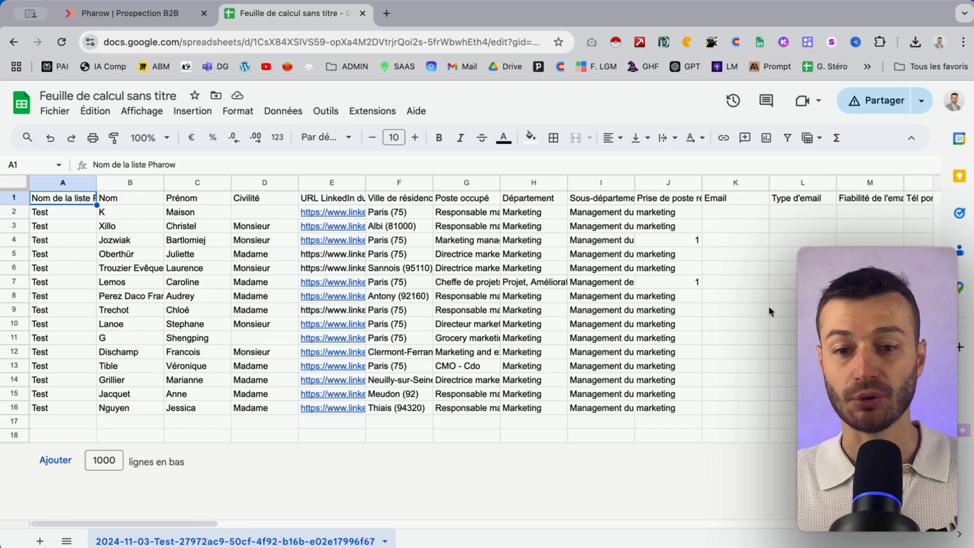
Examine the imported contact and company columns across the sheet, and return to the Test list in Pharow
scroll(772, 310, "right", 3)
scroll(772, 311, "right", 10)
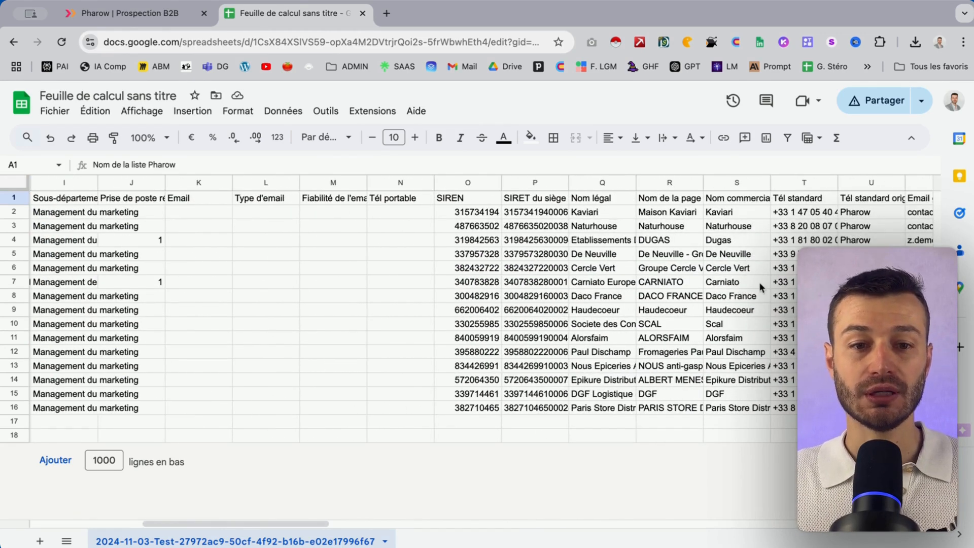
scroll(760, 282, "right", 4)
scroll(759, 283, "right", 12)
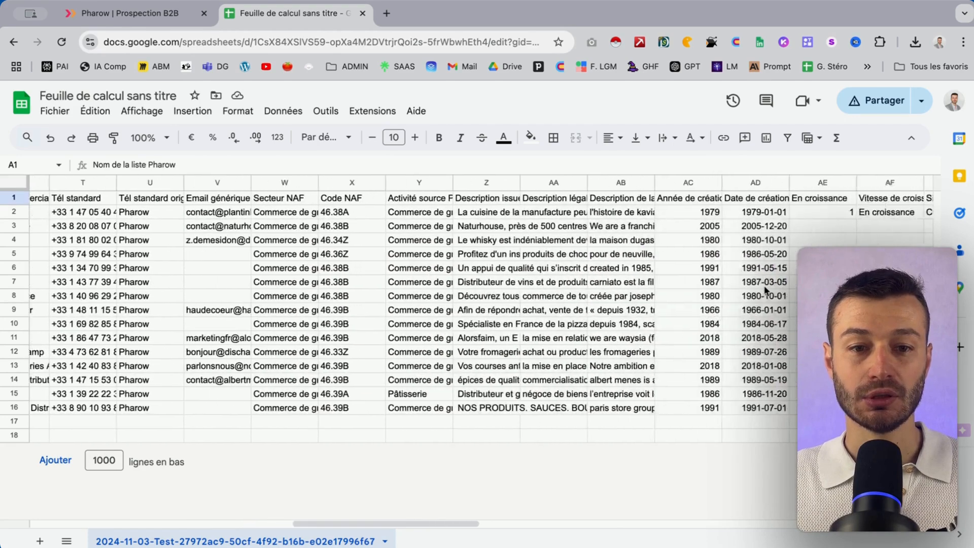
scroll(769, 287, "right", 12)
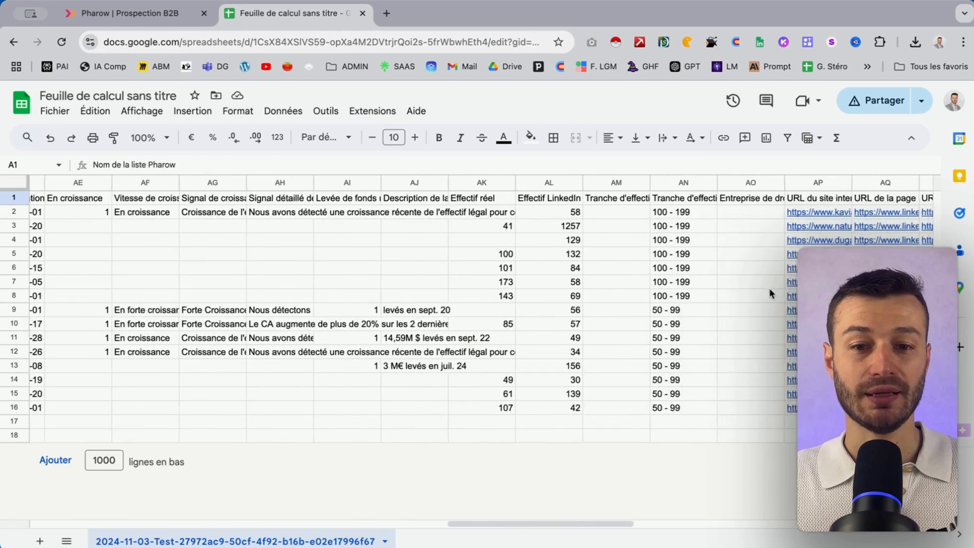
scroll(671, 285, "left", 20)
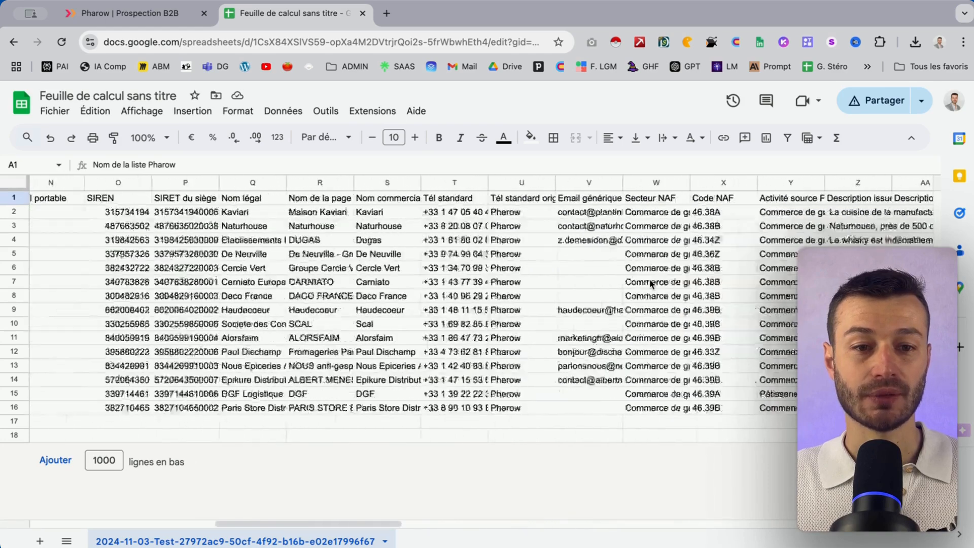
left_click(122, 13)
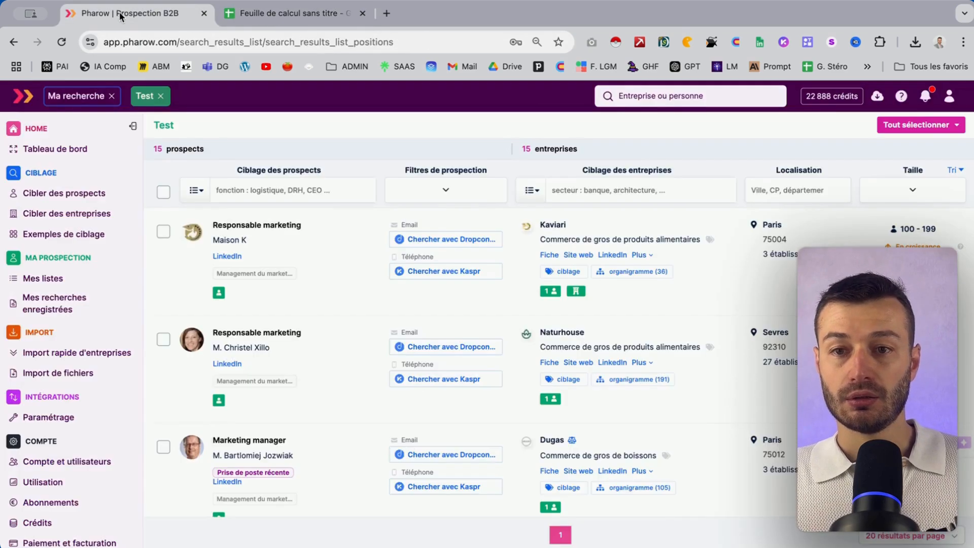